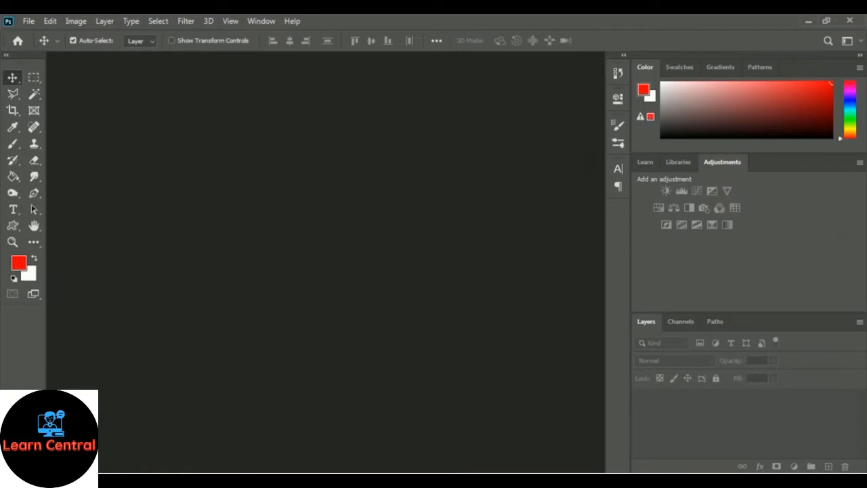
Create a new 8 × 9 inch document at 300 pixels/inch in RGB Color with a white background.
left_click(29, 21)
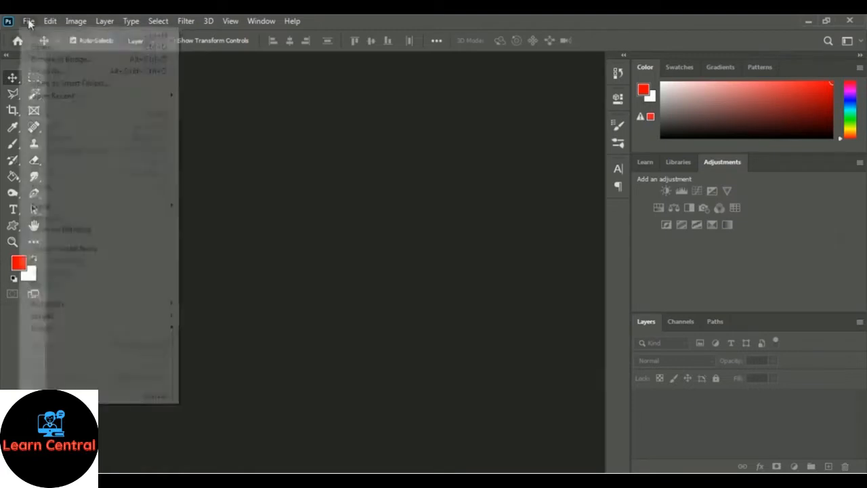
left_click(35, 35)
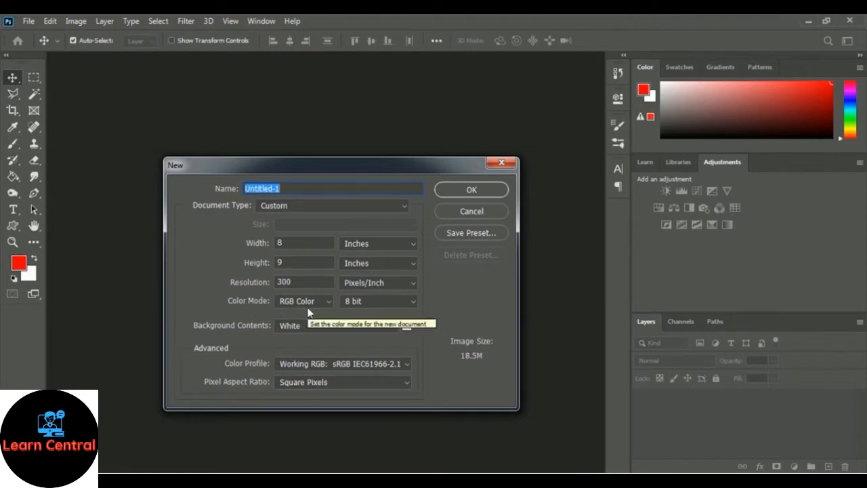
left_click(495, 196)
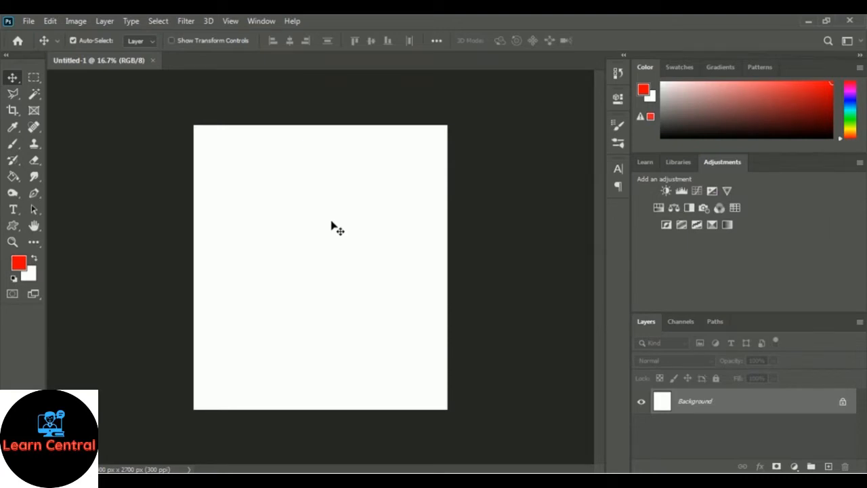
Open the image plant-bunch-flower-petal-bloom-floral-698262-pxhere.com from the 07 Mug Design folder.
left_click(30, 21)
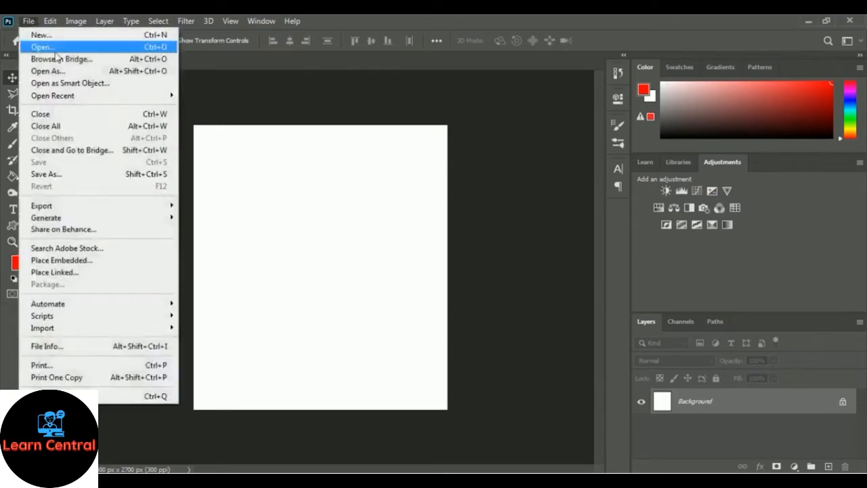
left_click(57, 49)
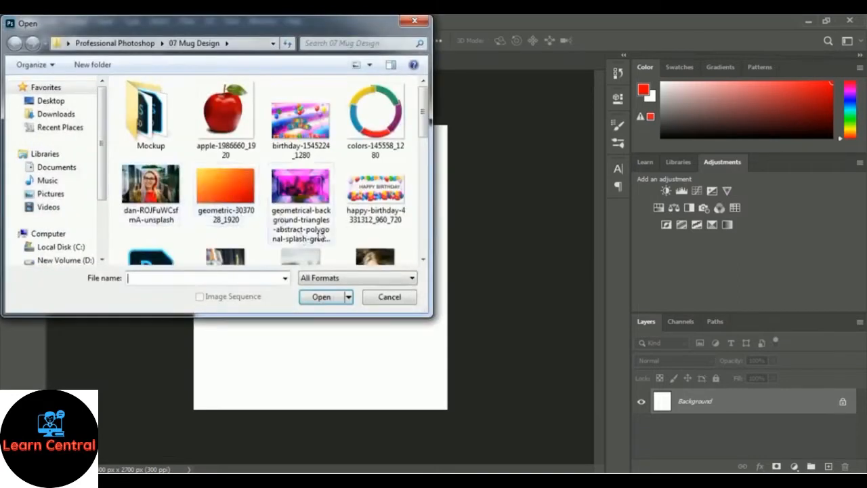
left_click_drag(427, 115, 422, 197)
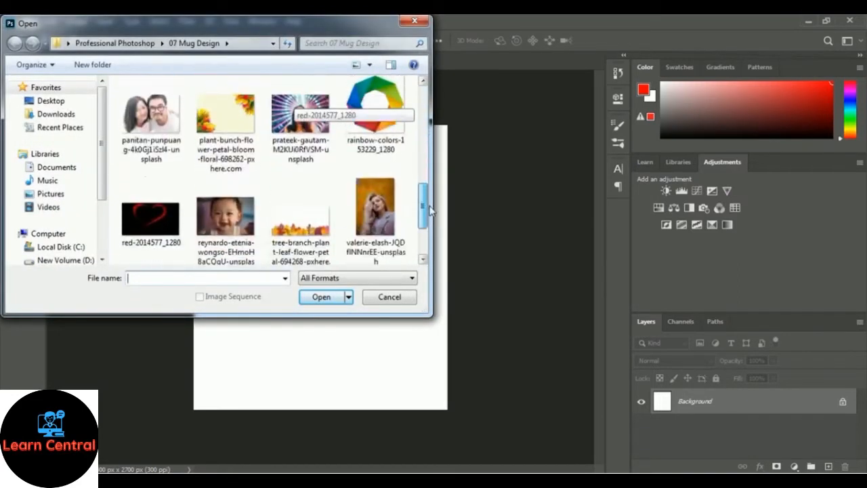
left_click(234, 157)
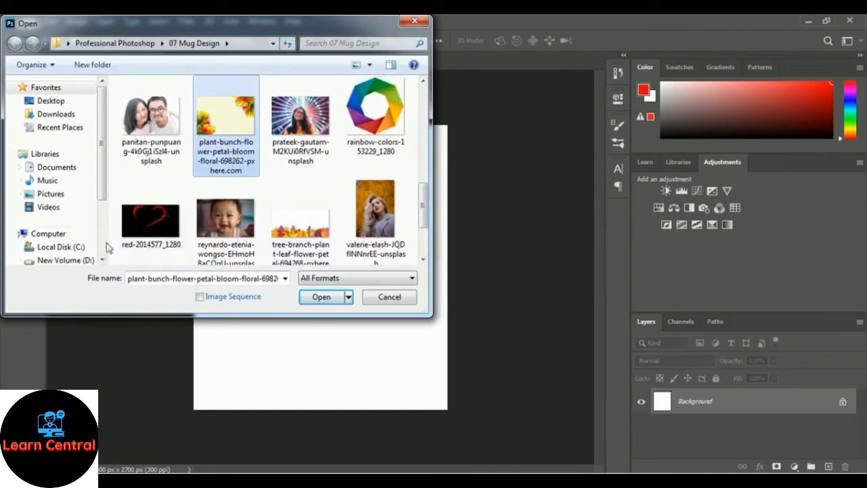
left_click(319, 298)
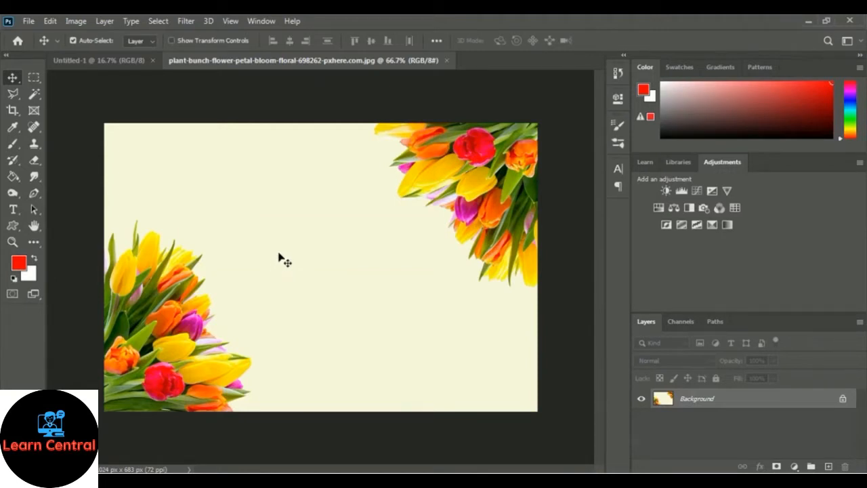
Select the upper-right tulip bunch with the Quick Selection Tool and isolate it with a layer mask.
left_click(35, 97)
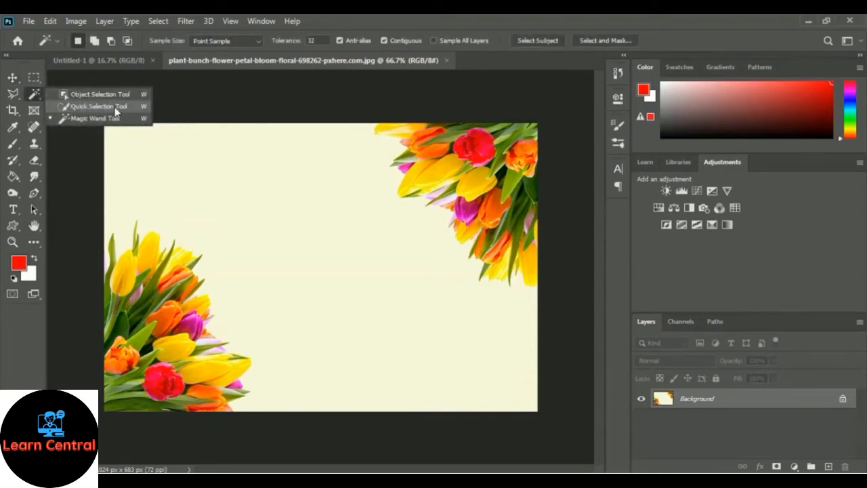
left_click(93, 106)
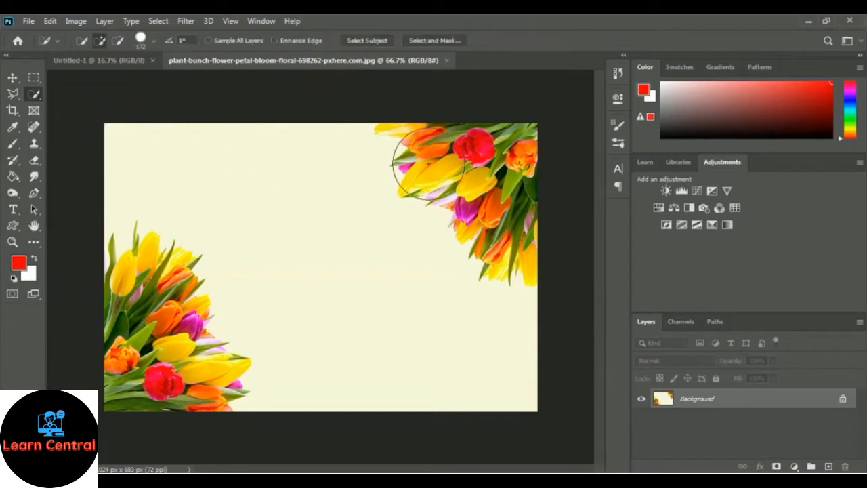
mouse_move(440, 139)
left_mouse_down()
mouse_move(467, 145)
mouse_move(468, 159)
mouse_move(488, 152)
mouse_move(509, 188)
left_mouse_up()
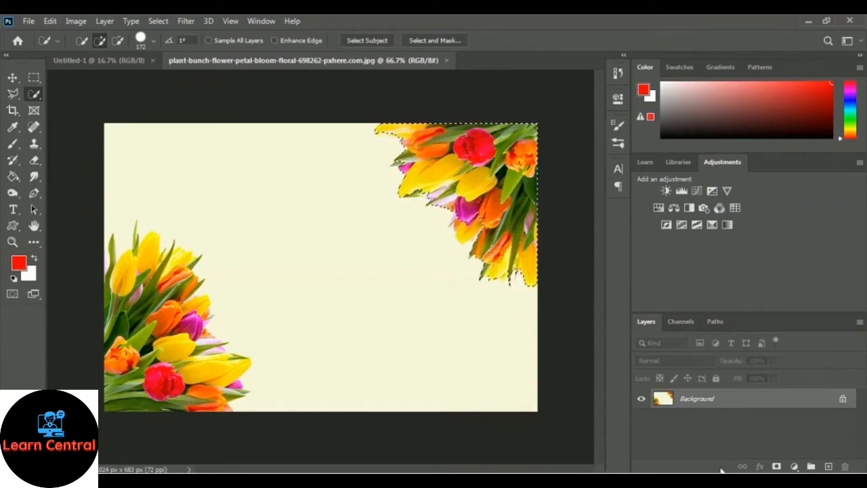
left_click(776, 466)
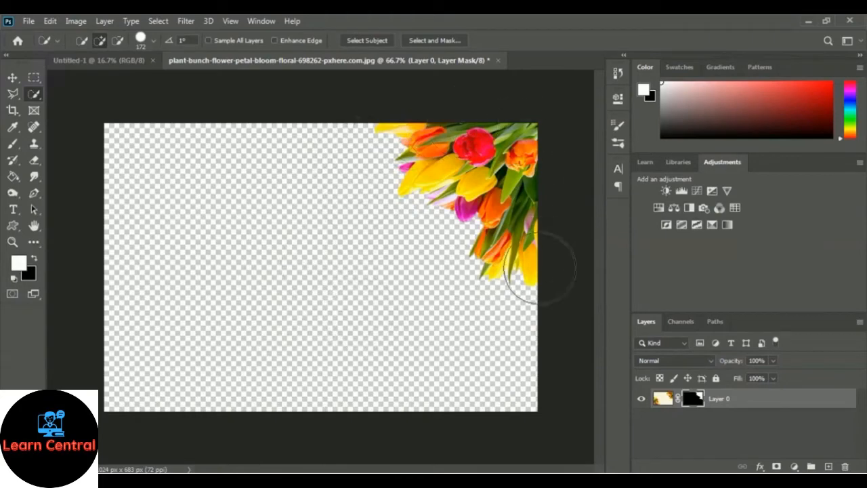
Convert the masked tulip layer to a smart object and copy it into the Untitled-1 document's upper-right area.
right_click(720, 402)
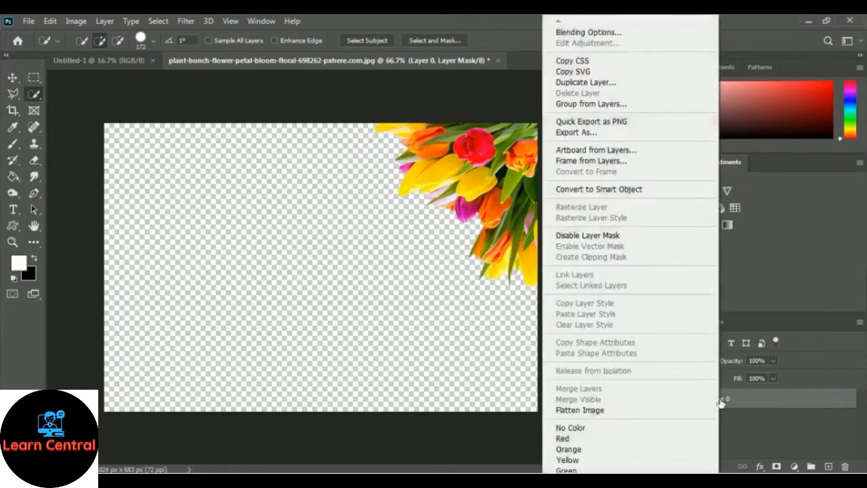
left_click(625, 189)
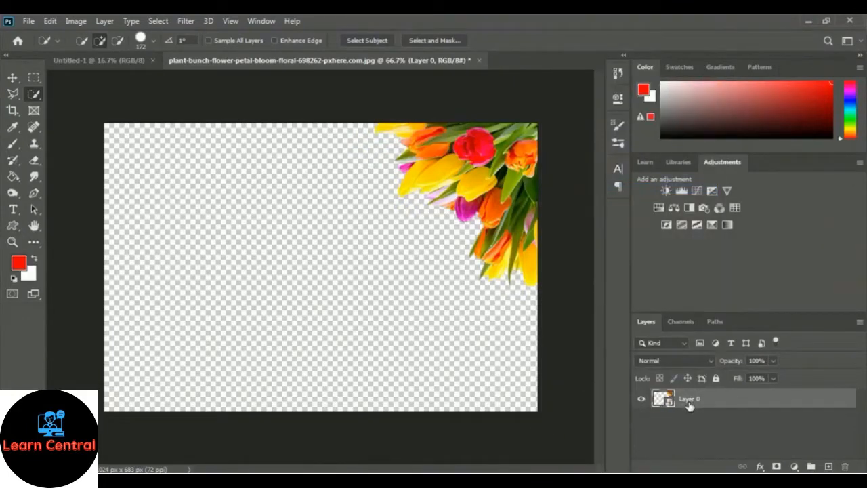
left_click(14, 77)
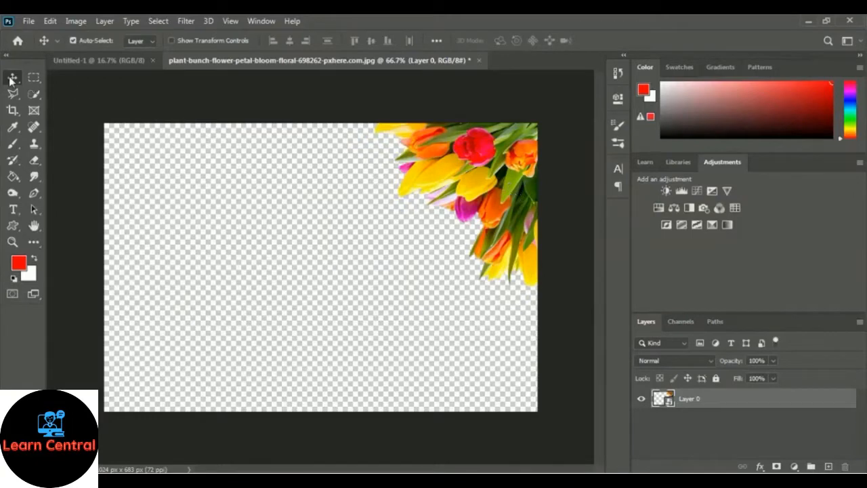
left_click_drag(517, 192, 362, 202)
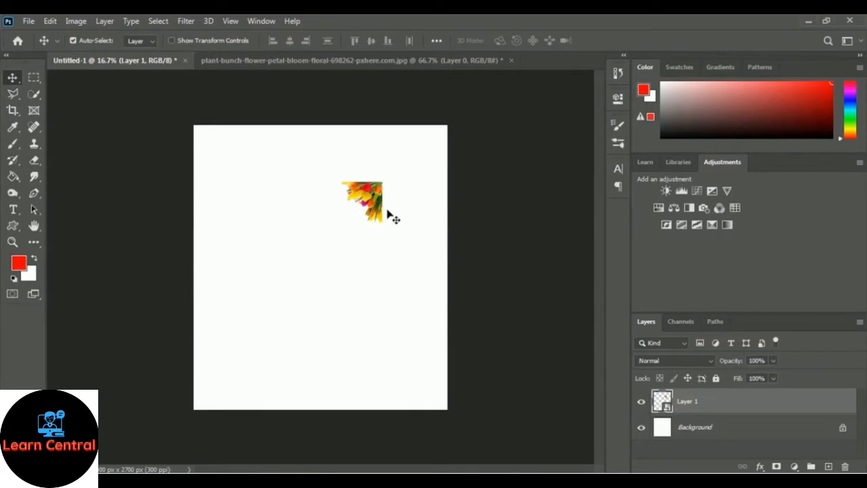
left_click_drag(390, 215, 387, 213)
Rotate the tulip bunch about 180°, enlarge it to about 37% width and 35% height, and shift it toward the page's upper-right corner.
key("ctrl+t")
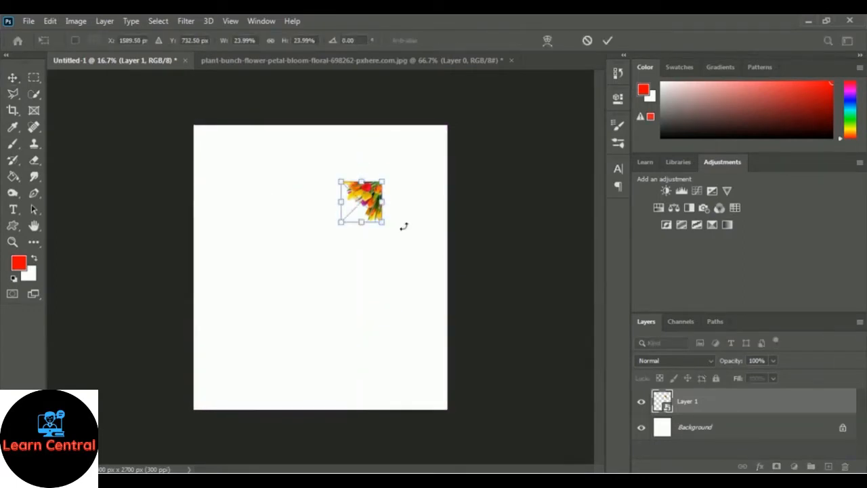
left_click_drag(397, 246, 224, 109)
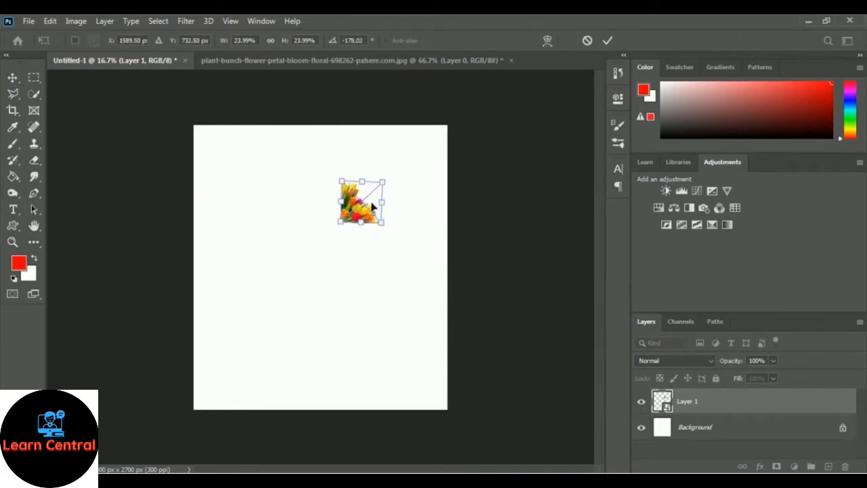
left_click_drag(368, 201, 401, 196)
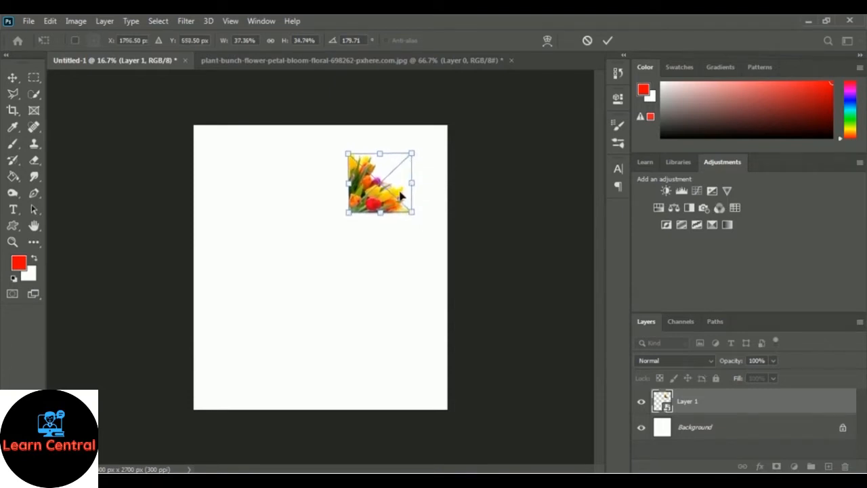
left_click(607, 43)
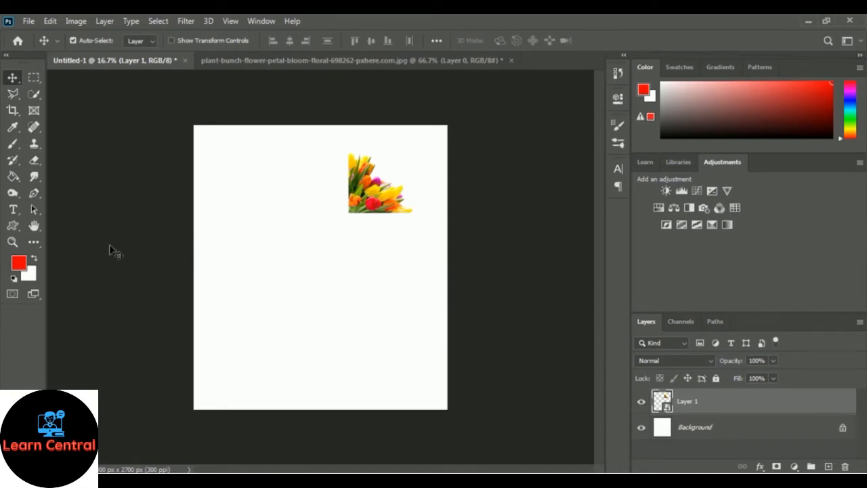
Set up the Ellipse Tool in Shape mode with a red fill.
left_click(15, 229)
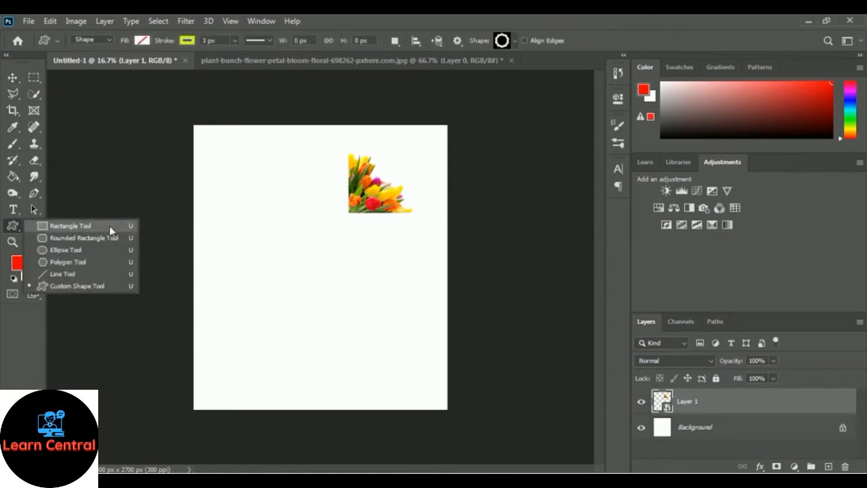
left_click(66, 250)
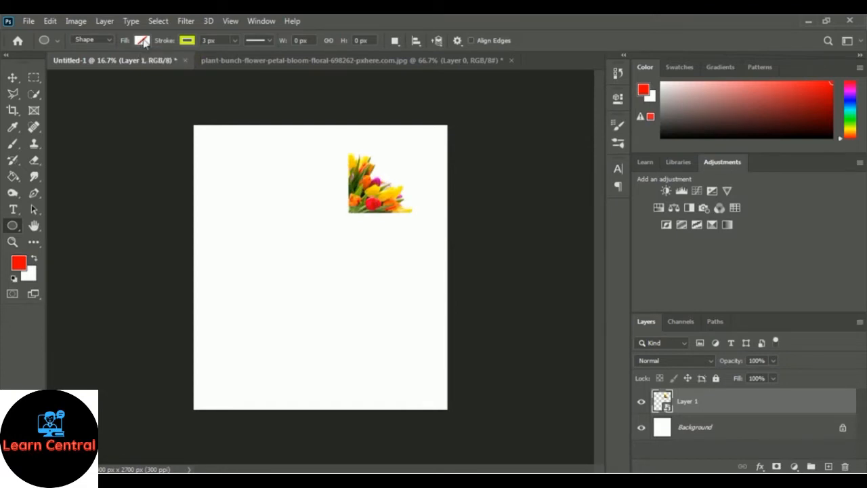
left_click(142, 41)
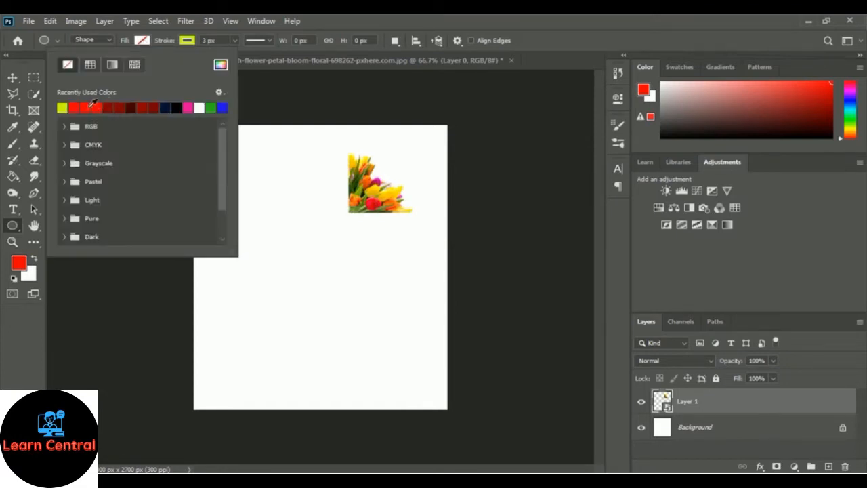
left_click(92, 106)
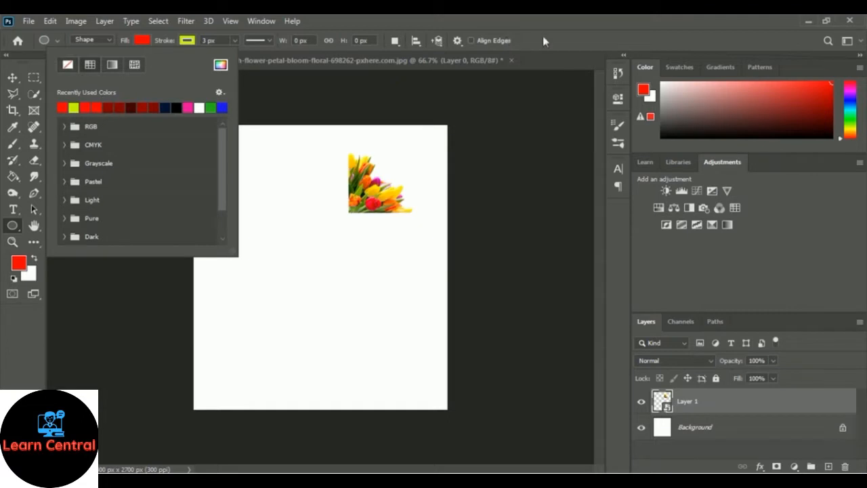
Try to set the ellipse shape's stroke width to 15 px before drawing.
left_click(204, 40)
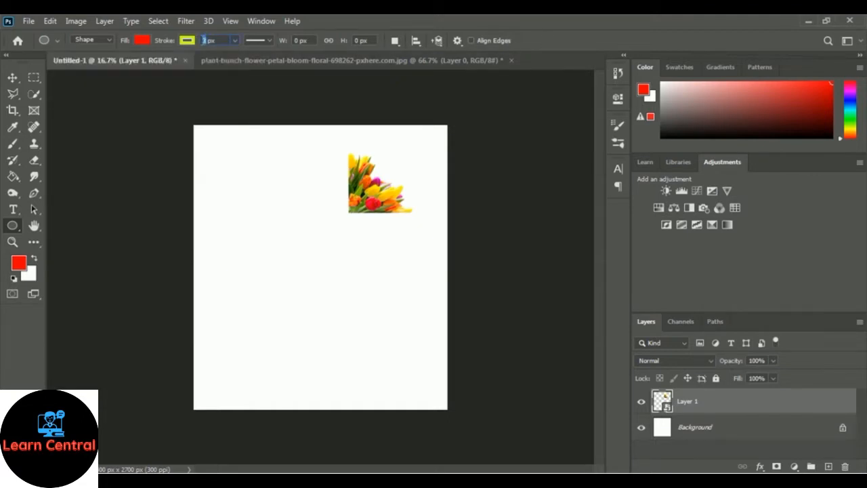
type("15")
left_click(190, 43)
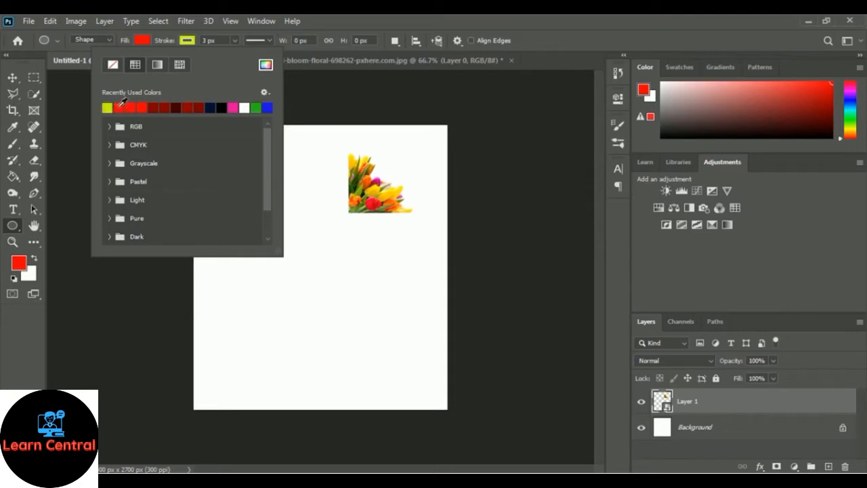
left_click(463, 82)
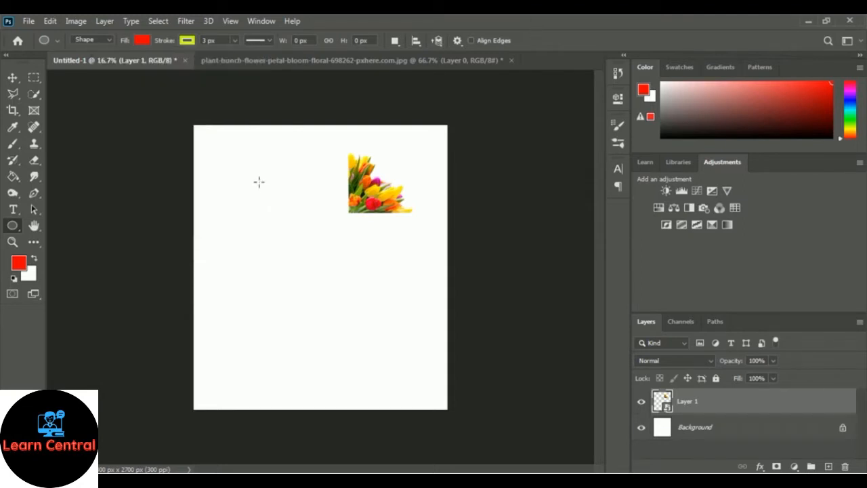
Draw an ellipse about 1308 × 1218 px in the upper middle of the page and set its stroke width to 30 px.
left_click_drag(248, 170, 389, 299)
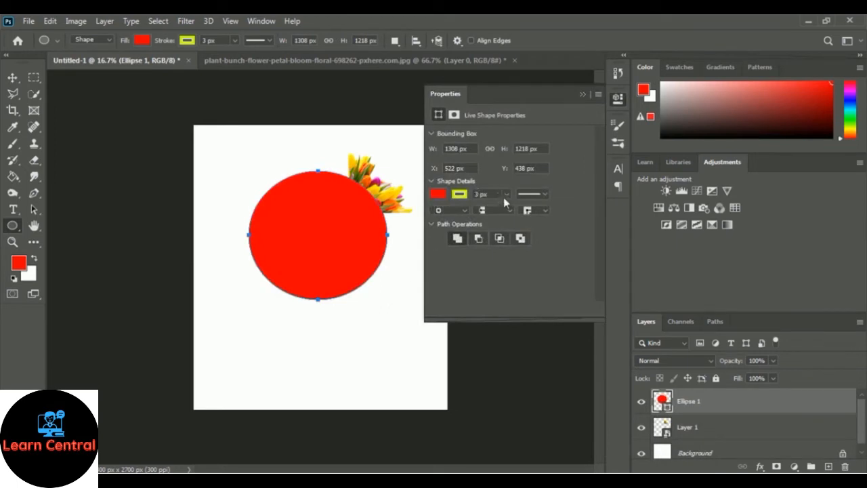
double_click(477, 194)
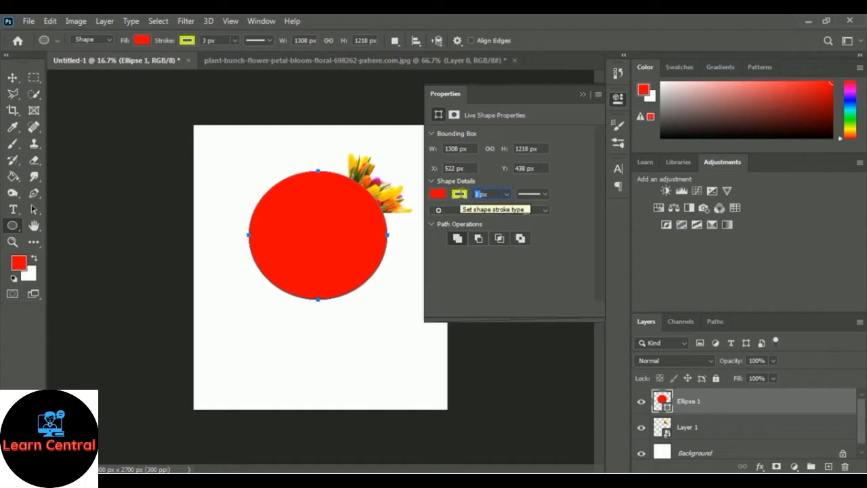
type("15")
key("Return")
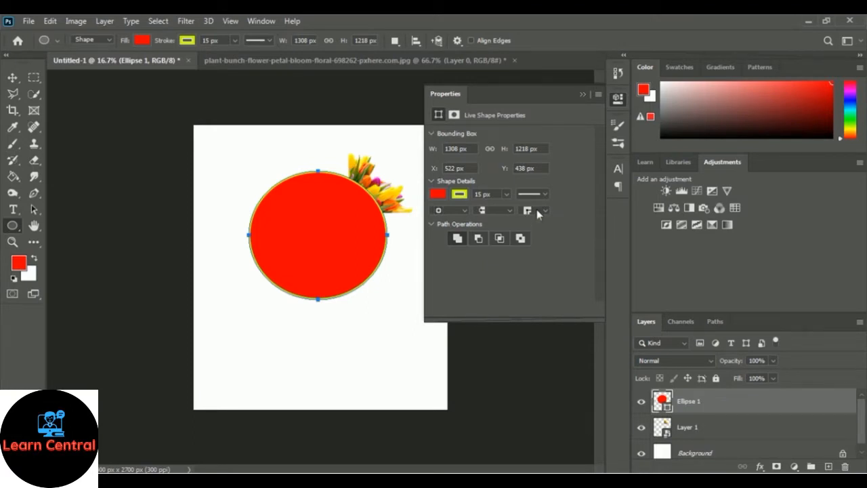
left_click(478, 194)
type("30")
key("Return")
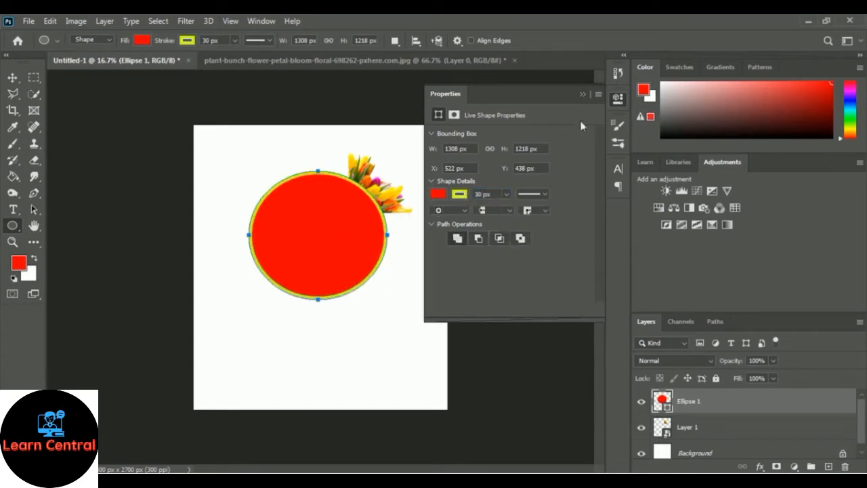
left_click(584, 95)
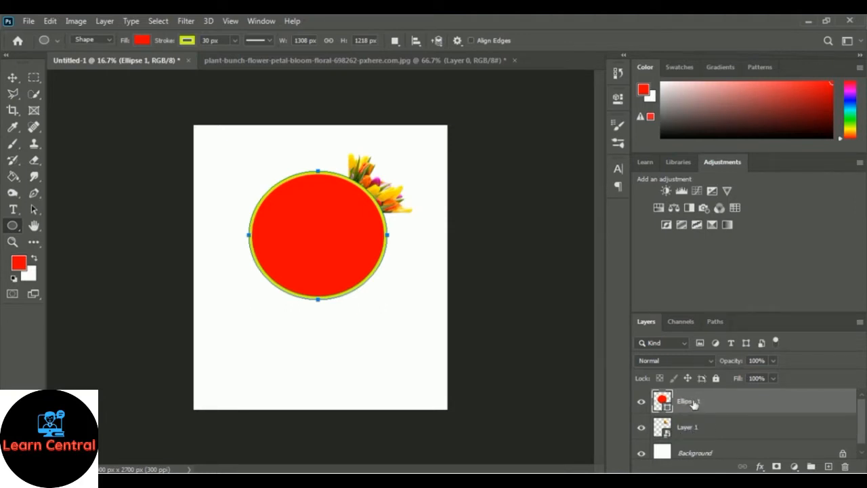
Place the ellipse layer beneath the tulip layer and rename it "Red Circle".
left_click_drag(688, 402, 682, 441)
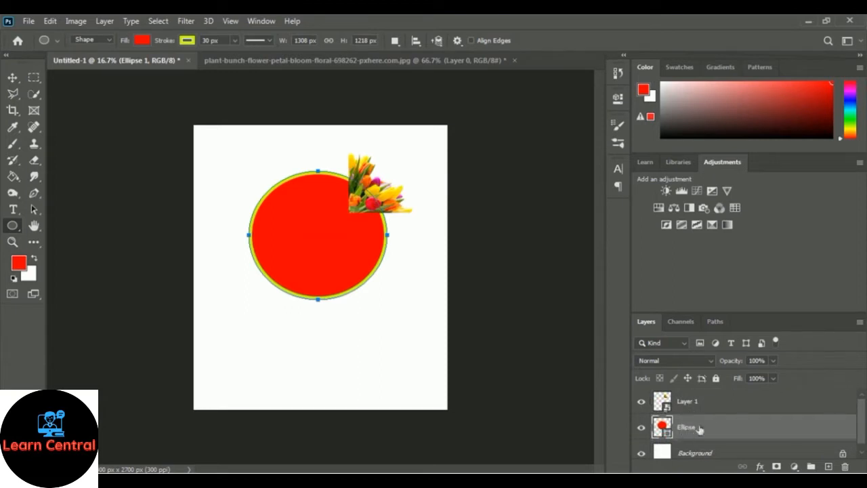
double_click(695, 429)
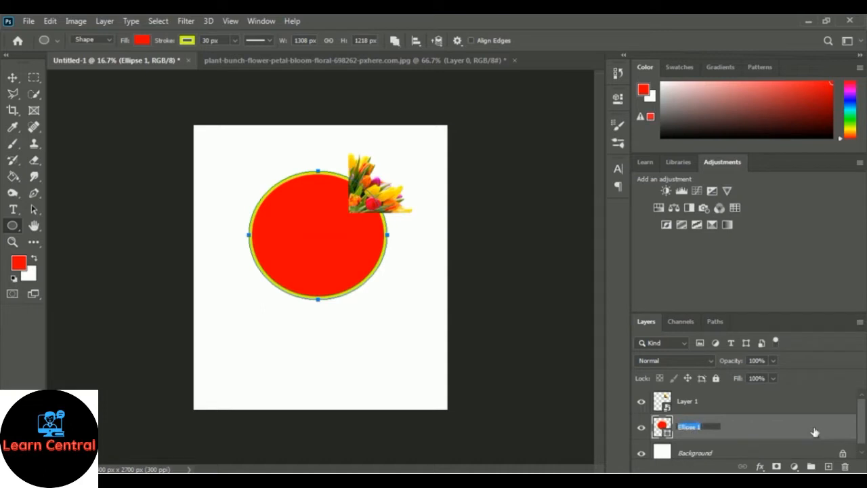
type("Red Circle")
key("Return")
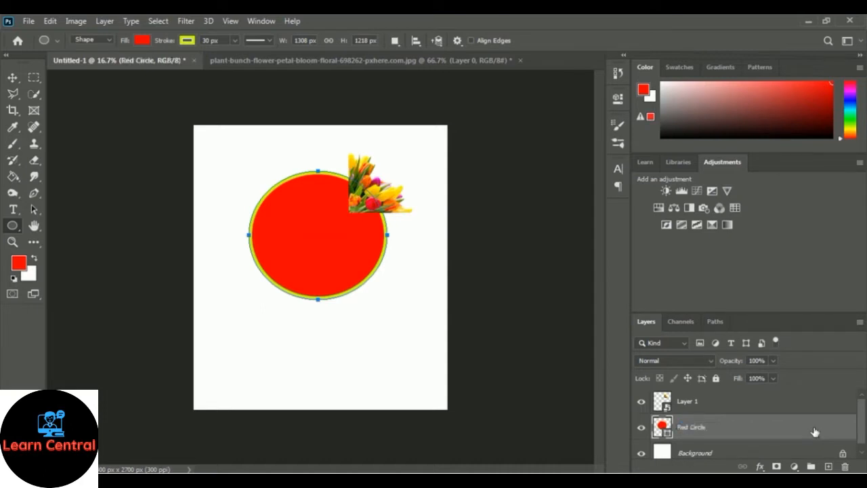
Rename the tulip bunch layer "Layer 1" as "Flower".
double_click(695, 405)
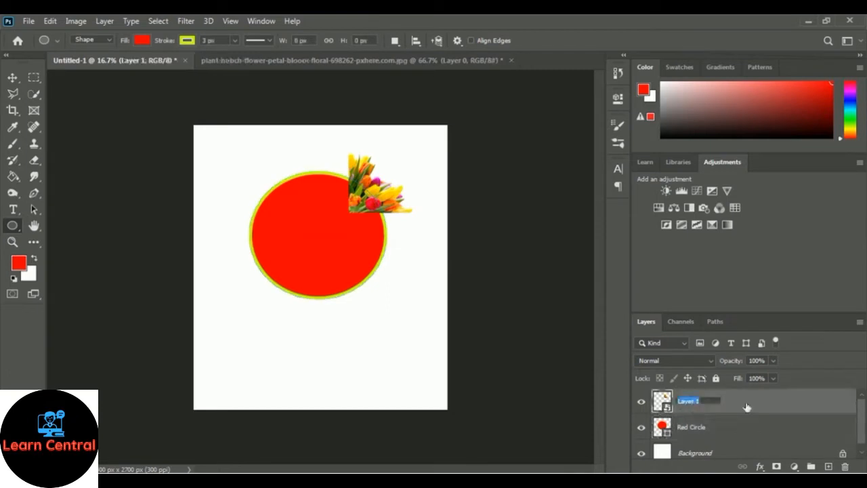
type("Flower")
key("Return")
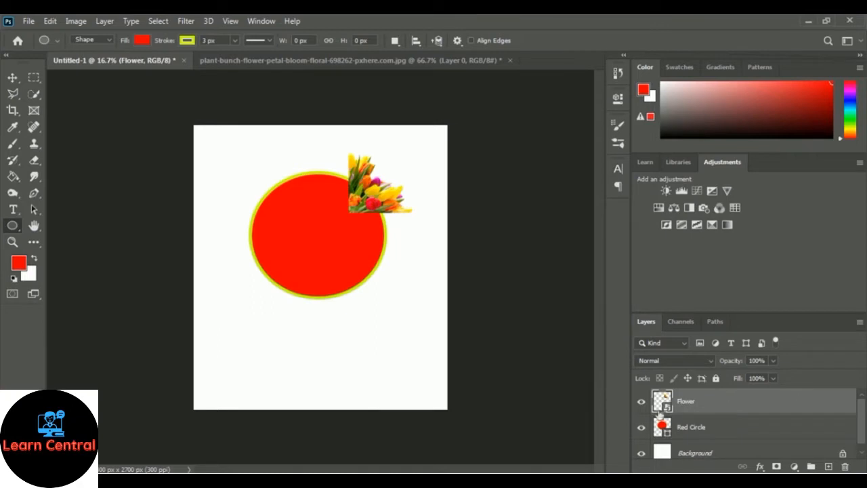
Duplicate the Flower layer within the same document and name the copy "Flower 2".
right_click(690, 405)
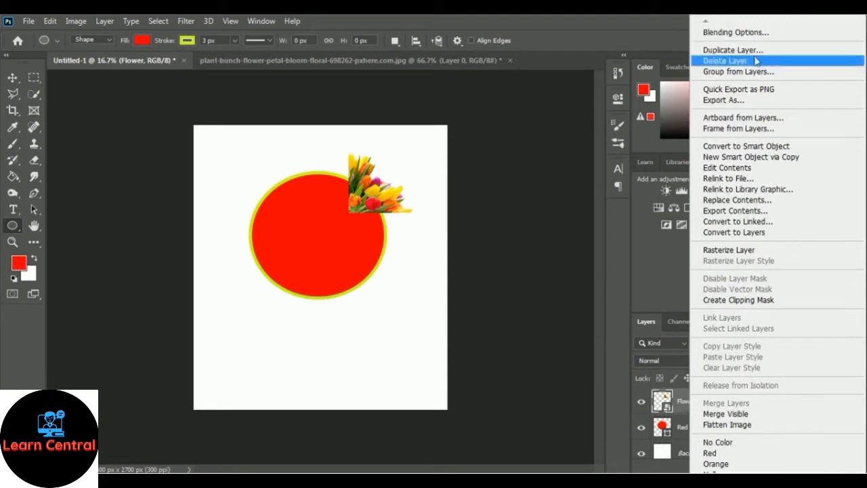
left_click(799, 53)
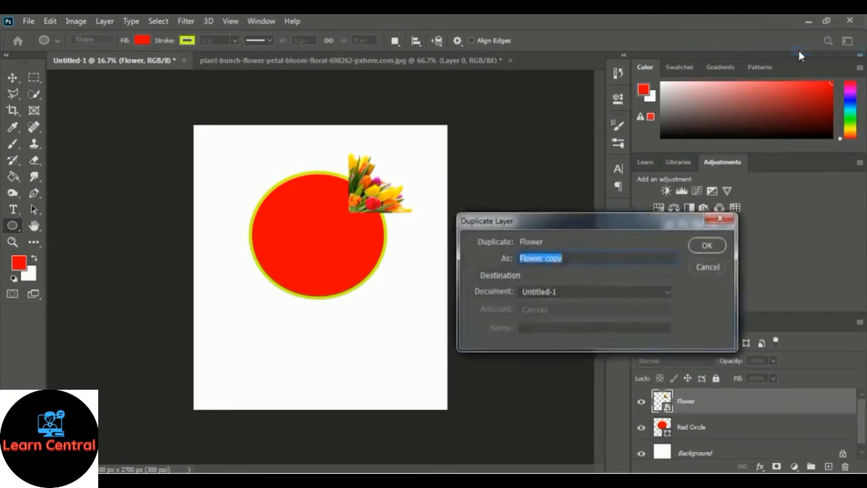
left_click(596, 258)
key("BackSpace")
key("BackSpace")
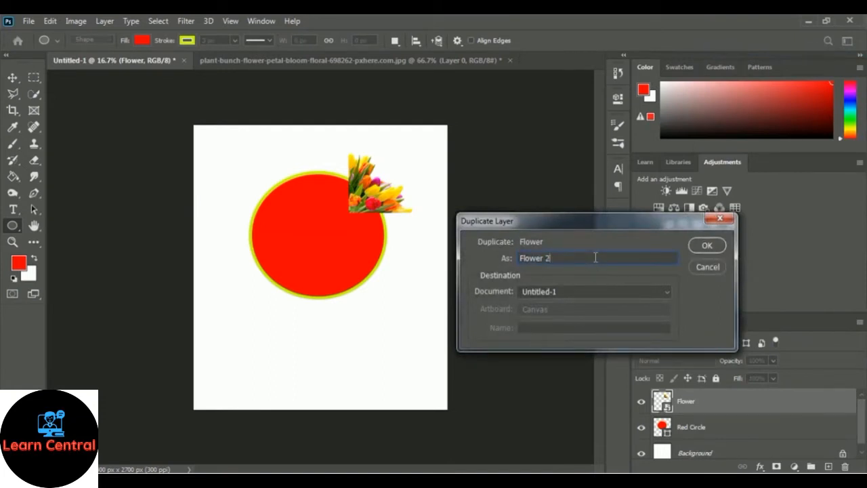
left_click(708, 247)
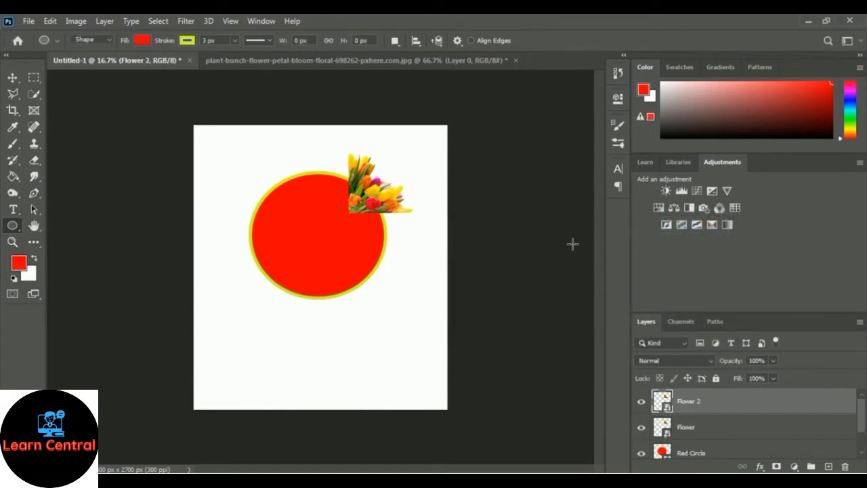
Rotate Flower 2 to about -132° and place it on the circle's right edge, directly below the first tulip bunch.
key("ctrl+t")
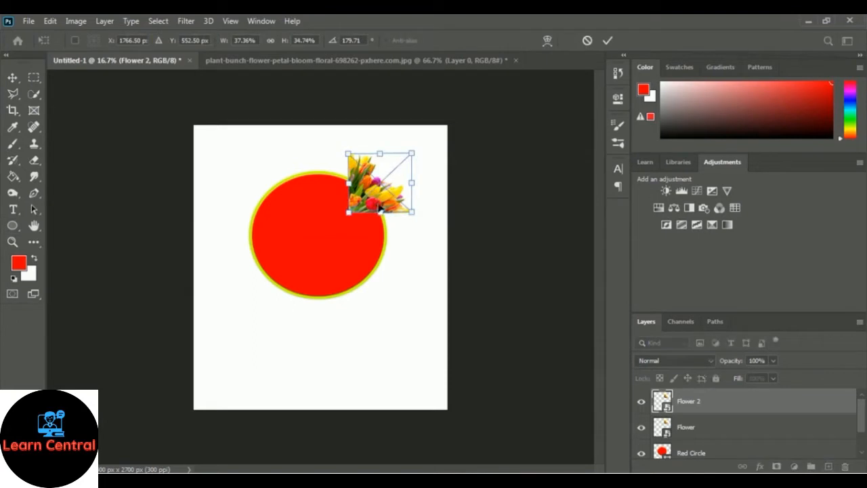
left_click_drag(379, 207, 418, 288)
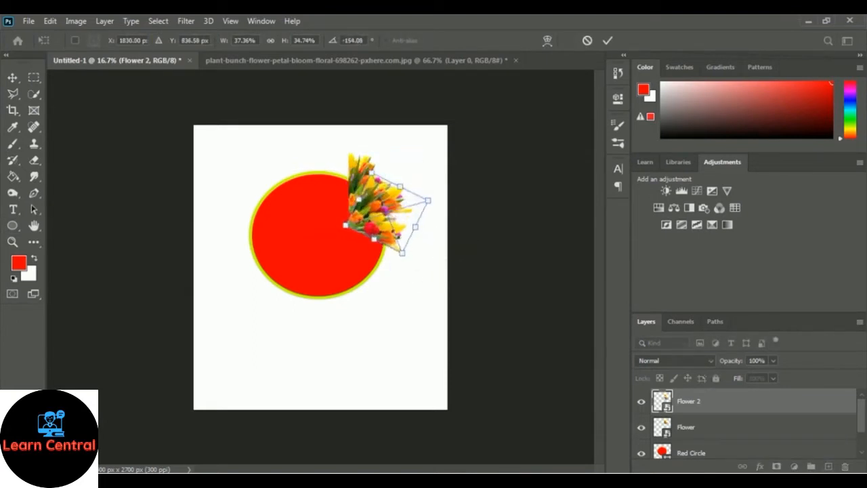
left_click_drag(388, 229, 403, 290)
left_click_drag(371, 233, 384, 231)
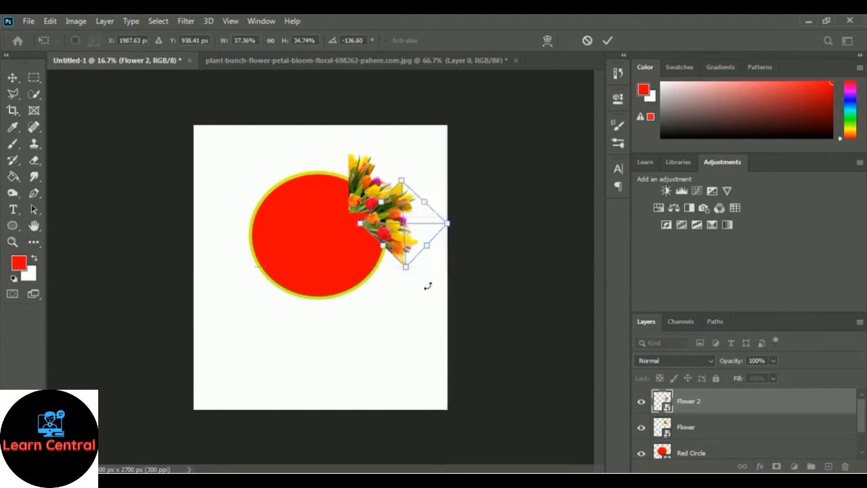
left_click_drag(418, 276, 412, 283)
left_click_drag(393, 244, 385, 247)
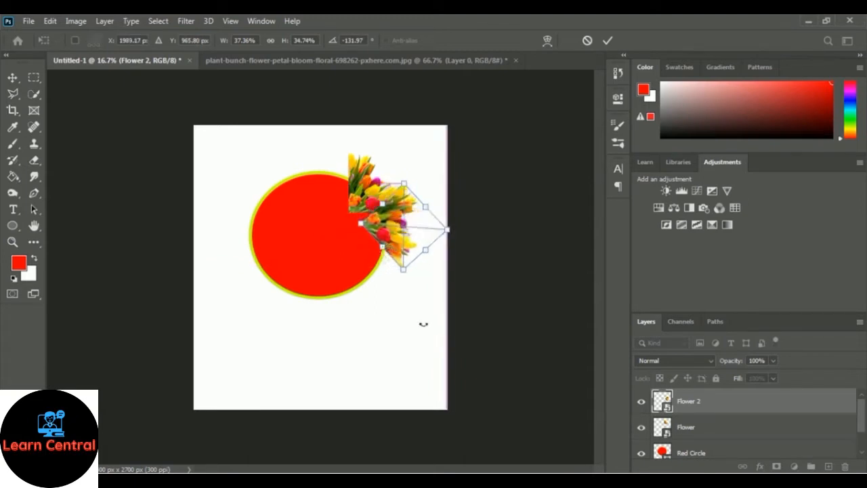
key("Return")
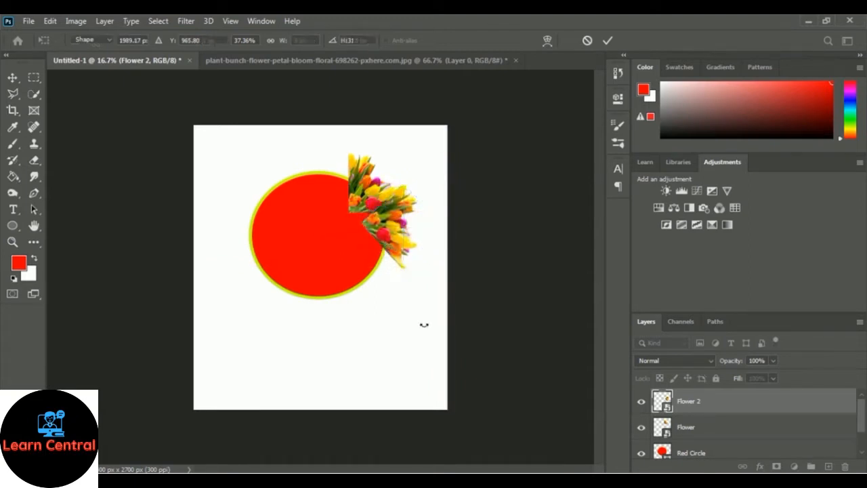
key("u")
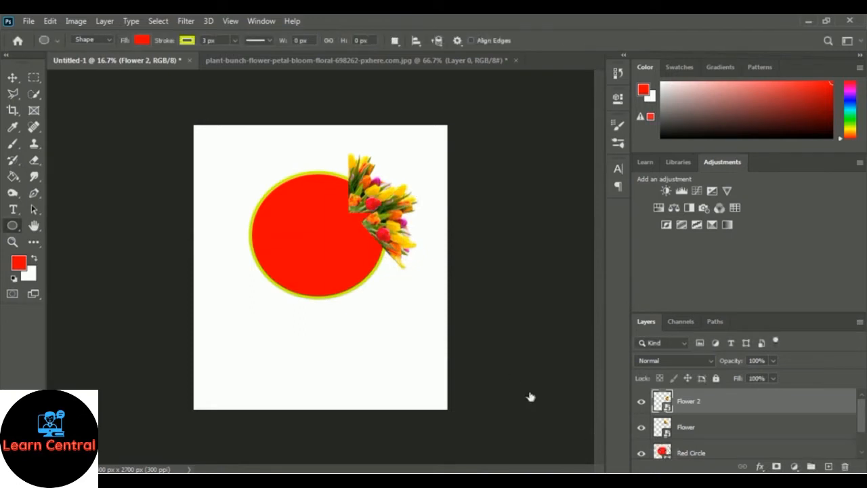
Duplicate the Flower and Flower 2 layers together within the same document.
left_click(695, 434, "shift")
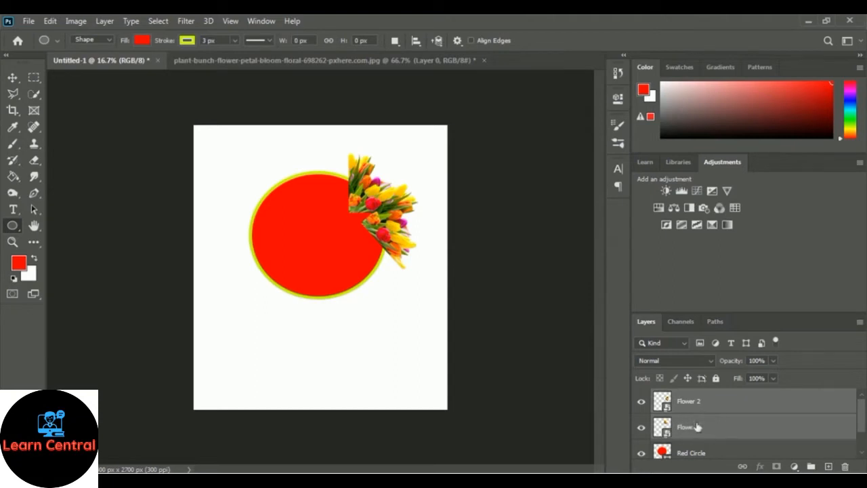
right_click(737, 406)
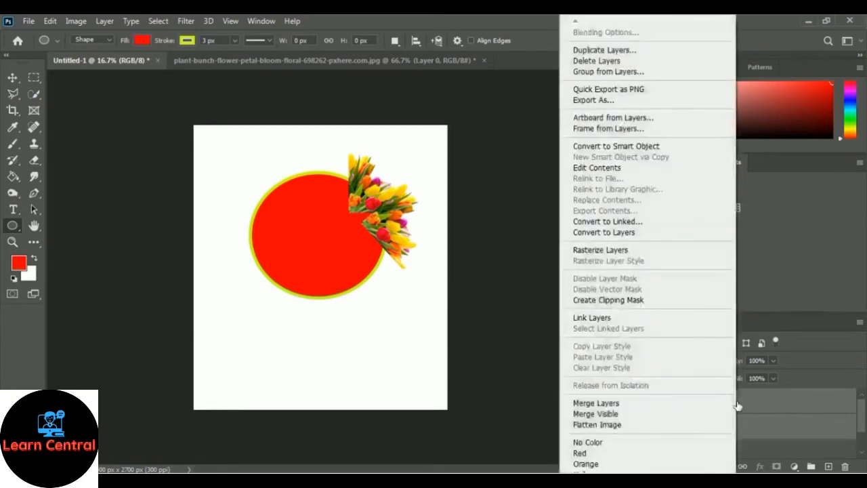
left_click(668, 55)
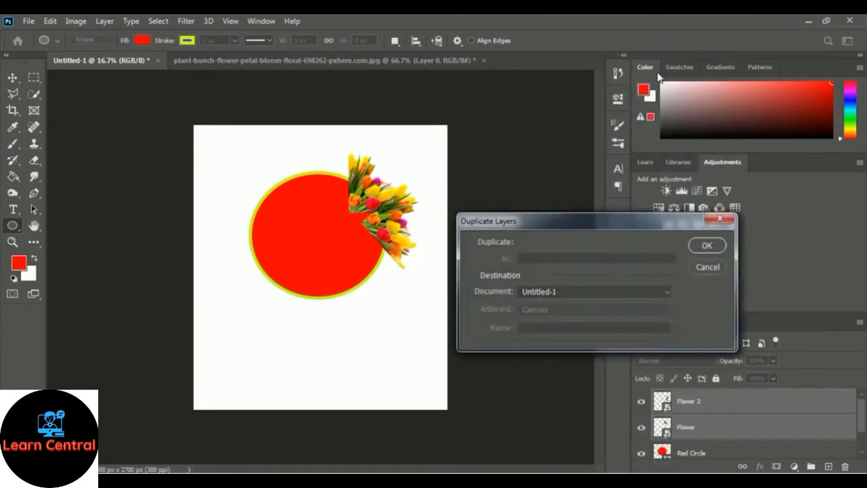
left_click_drag(647, 221, 596, 205)
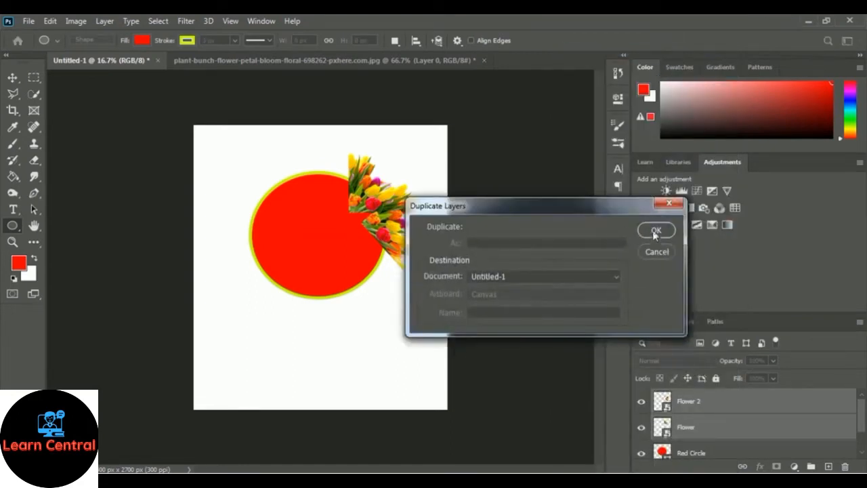
left_click(656, 231)
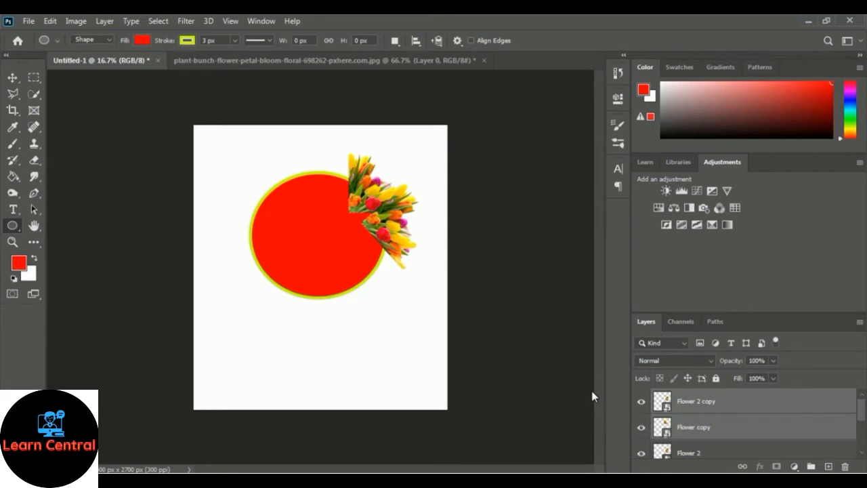
Rotate the copied tulip pair about -65° and place it along the circle's top edge, adjoining the original pair.
key("ctrl+t")
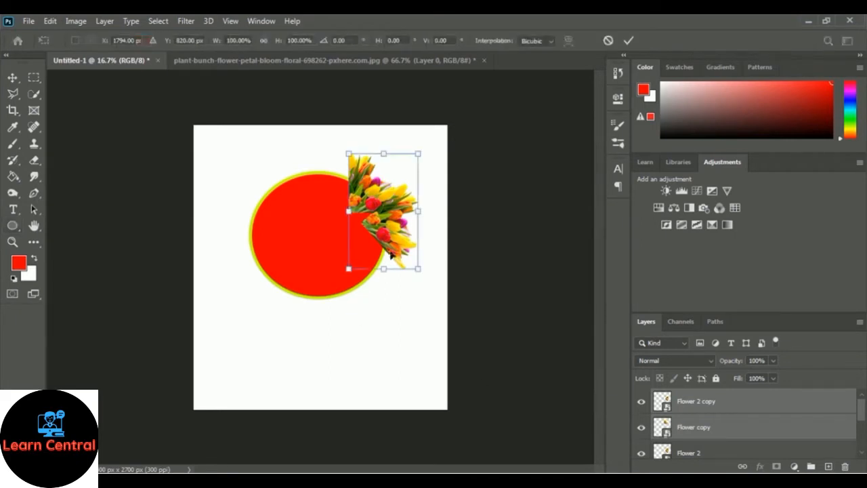
left_click_drag(391, 243, 311, 241)
left_click_drag(362, 282, 435, 176)
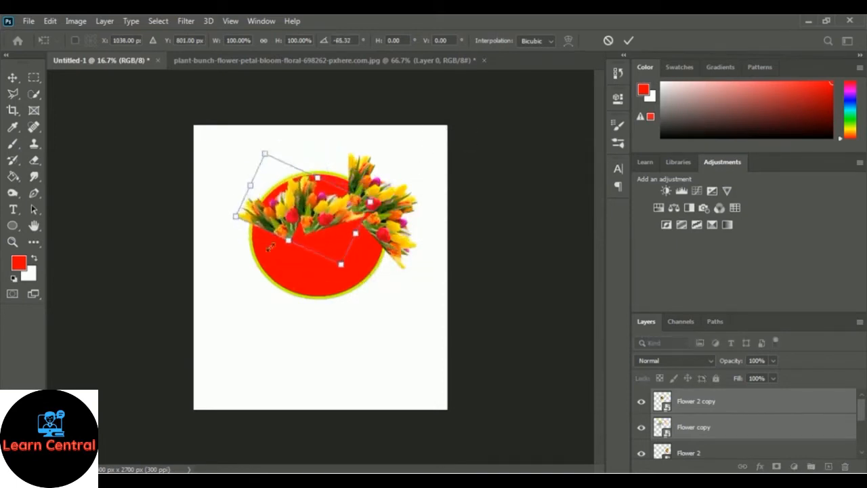
left_click_drag(303, 227, 324, 180)
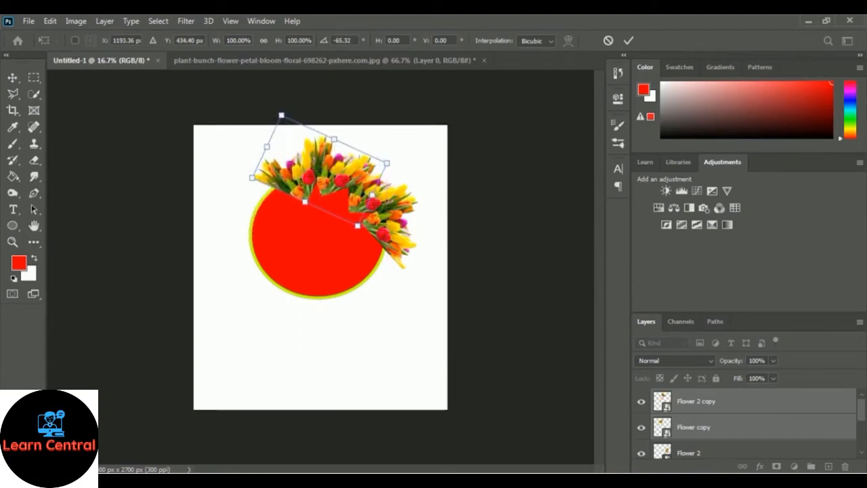
key("Return")
key("u")
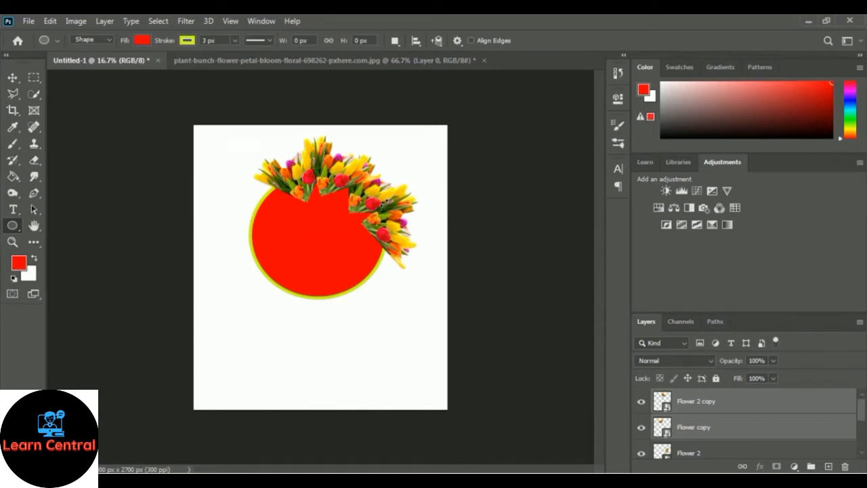
Duplicate the top tulip pair, rotate the copy about -50° and fit it along the circle's upper-left edge.
key("ctrl+j")
key("ctrl+t")
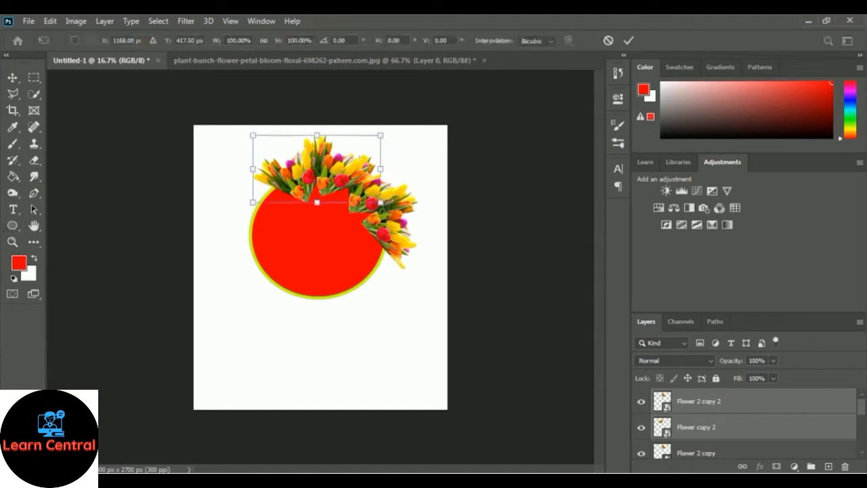
left_click_drag(345, 186, 292, 197)
left_click_drag(342, 228, 383, 159)
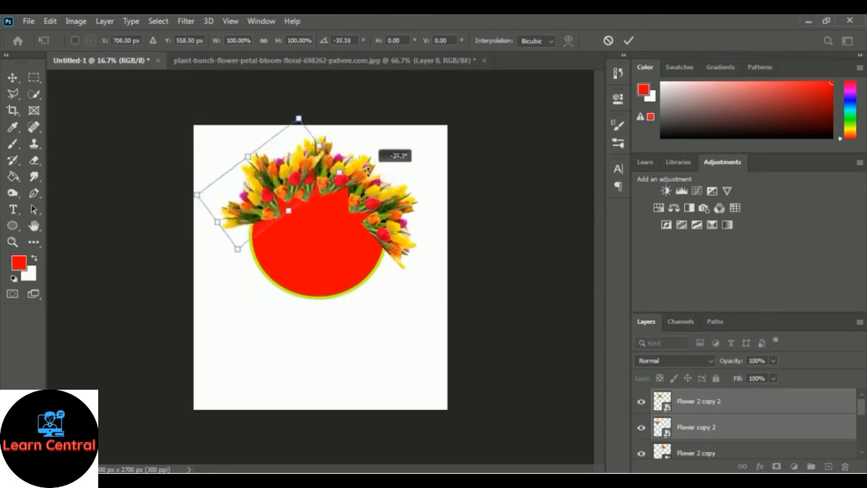
left_click_drag(285, 186, 266, 197)
left_click_drag(335, 186, 337, 167)
left_click_drag(264, 198, 267, 195)
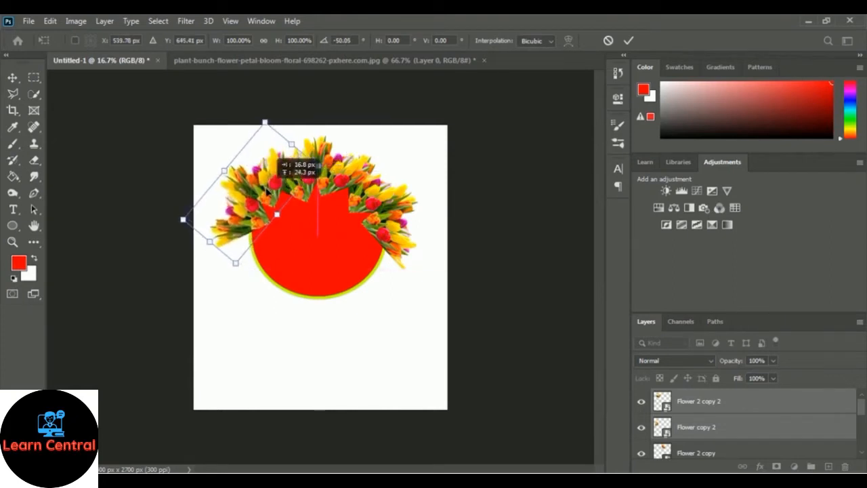
left_click_drag(315, 164, 317, 168)
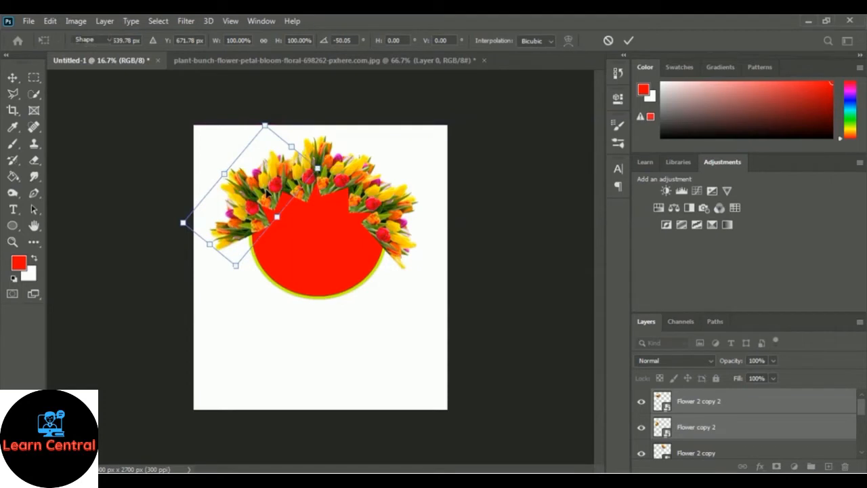
key("Return")
key("u")
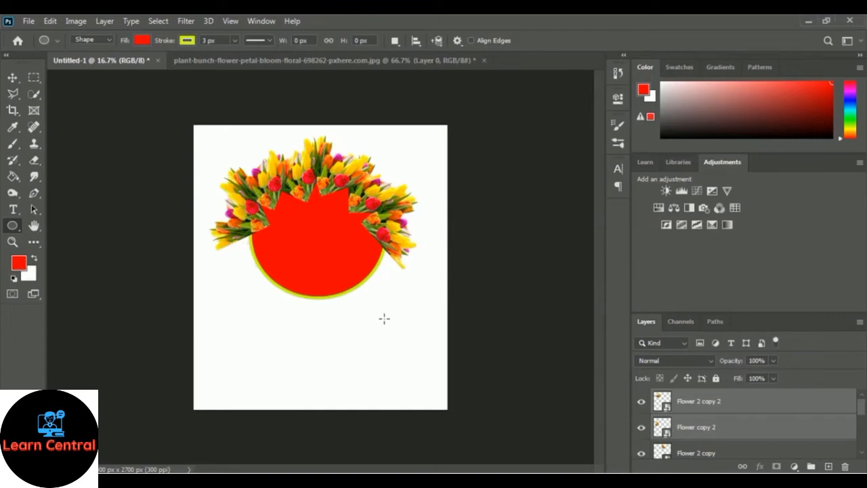
Duplicate the upper-left tulip pair, then move and rotate the copy counterclockwise to follow the circle's lower-left edge.
key("ctrl+j")
key("ctrl+t")
left_click_drag(265, 199, 259, 262)
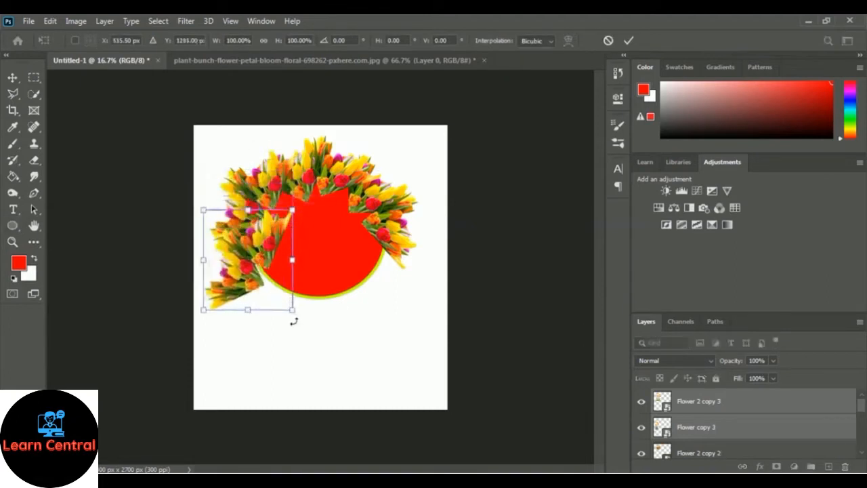
left_click_drag(294, 319, 386, 227)
mouse_move(271, 281)
left_mouse_down()
mouse_move(298, 281)
mouse_move(270, 287)
left_mouse_up()
key("Return")
key("u")
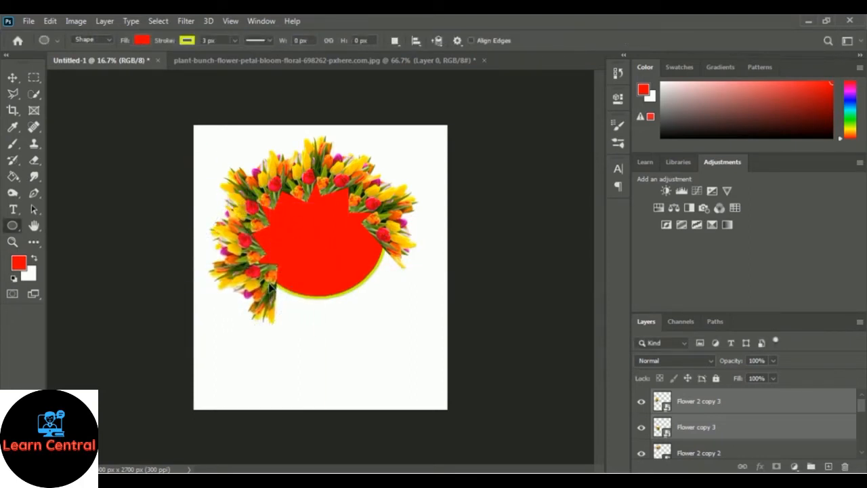
Duplicate the lower-left tulip pair, then rotate the copy counterclockwise and fit it along the circle's bottom edge.
key("ctrl+j")
key("ctrl+t")
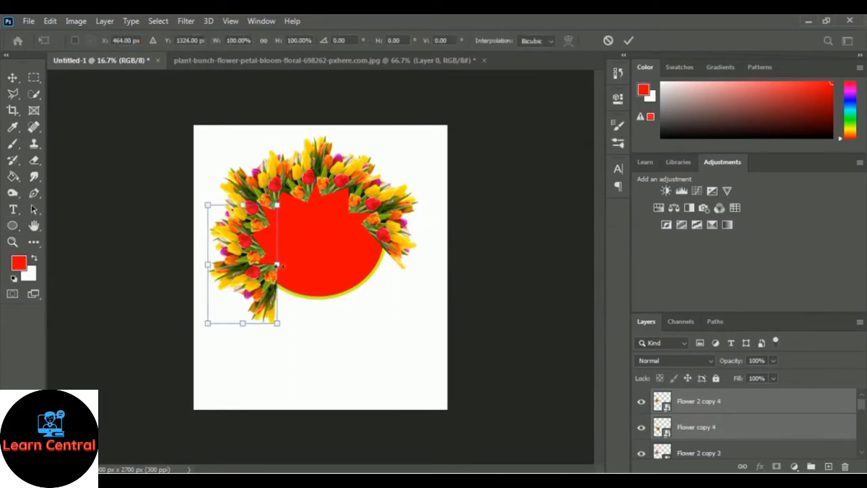
left_click_drag(269, 286, 308, 295)
left_click_drag(345, 345, 478, 216)
left_click_drag(305, 234, 317, 263)
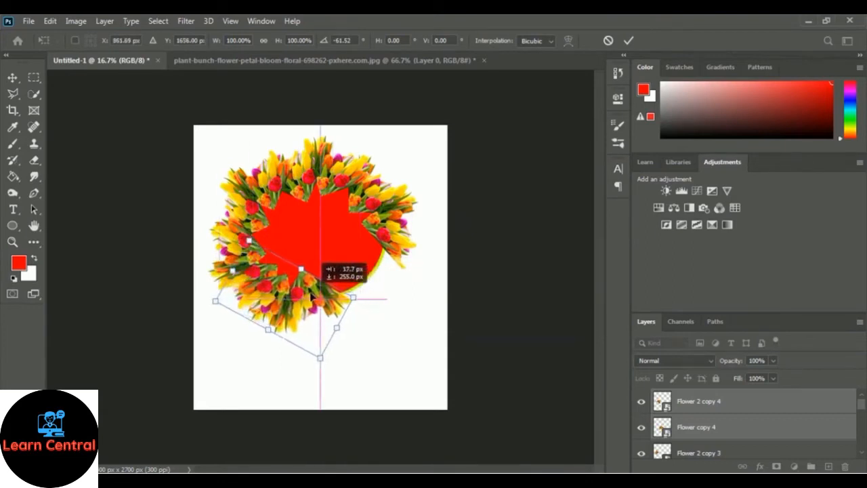
left_click_drag(311, 296, 314, 302)
left_click_drag(375, 304, 381, 316)
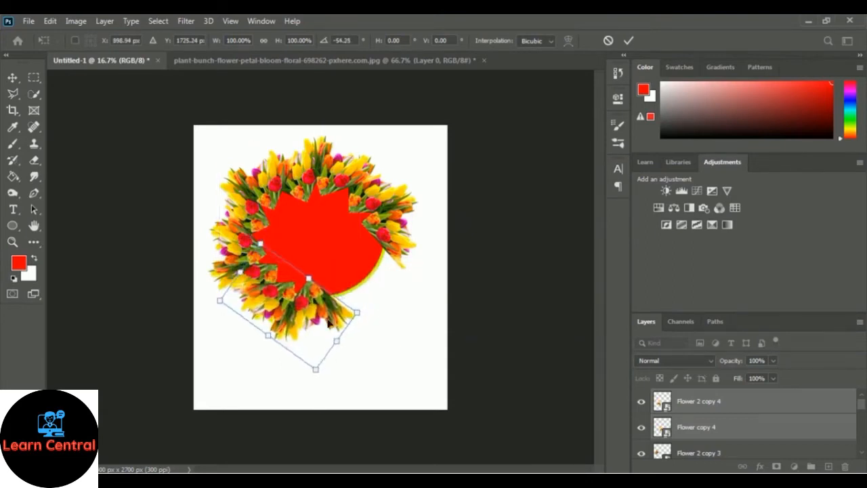
mouse_move(316, 308)
left_mouse_down()
mouse_move(317, 299)
mouse_move(316, 307)
left_mouse_up()
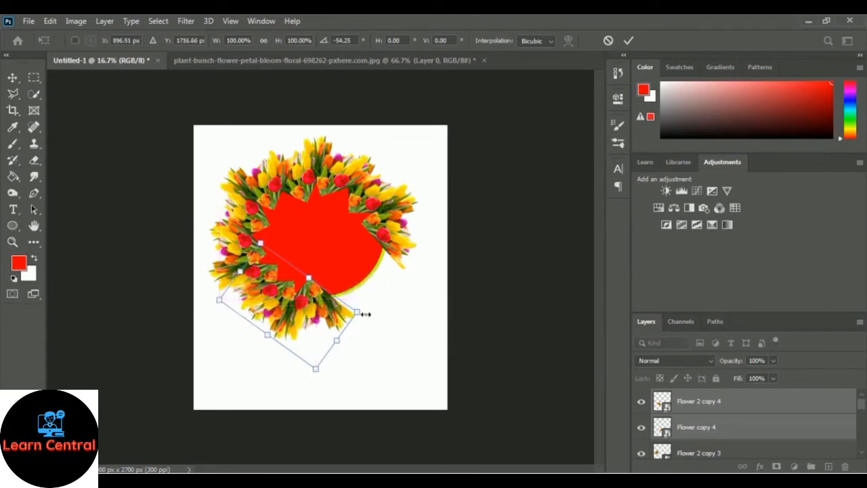
left_click_drag(367, 314, 368, 320)
left_click_drag(313, 309, 313, 305)
key("Return")
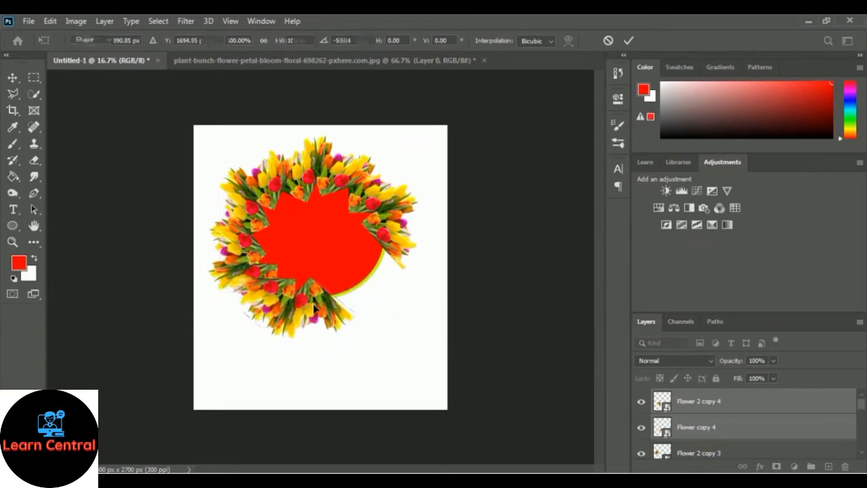
Duplicate the bottom tulip pair, then move and rotate the copy counterclockwise to fit the circle's lower-right edge.
key("ctrl+t")
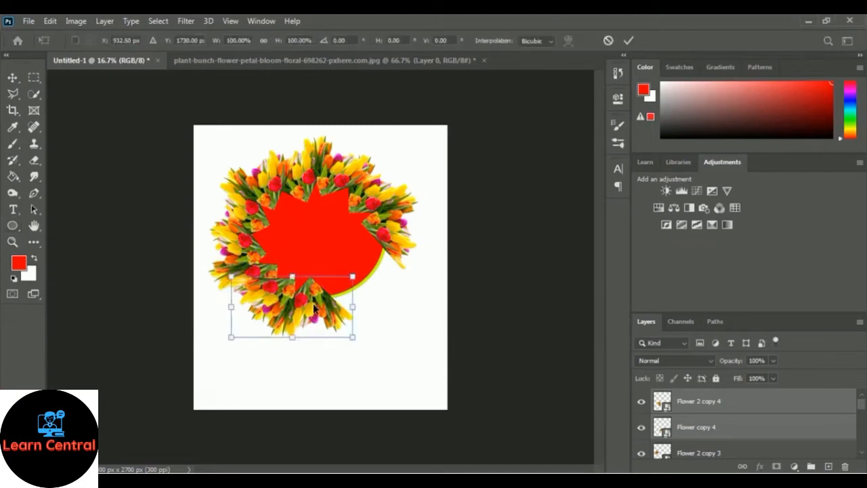
key("Return")
key("ctrl+j")
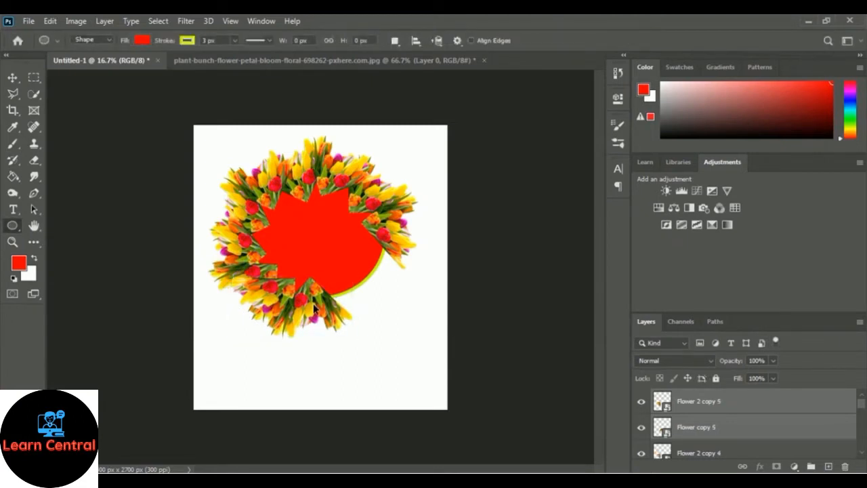
key("ctrl+t")
left_click_drag(319, 308, 386, 305)
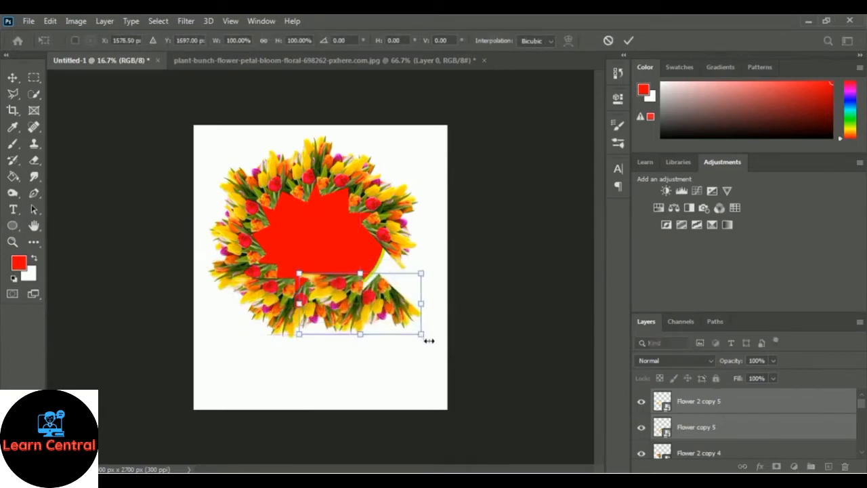
left_click_drag(423, 344, 467, 304)
left_click_drag(381, 271, 374, 284)
key("Return")
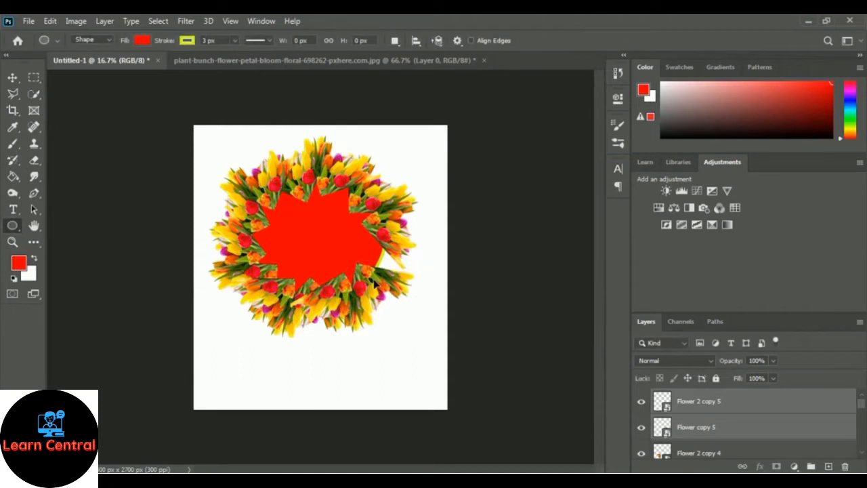
Duplicate the lower-right tulip pair, rotate the copy about -45° and fit it into the remaining gap at the circle's right edge.
key("ctrl+j")
key("ctrl+t")
left_click_drag(373, 281, 387, 267)
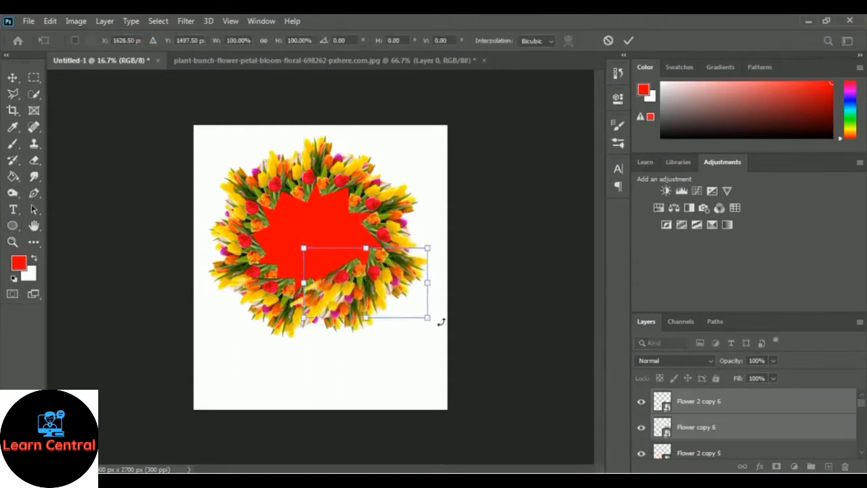
left_click_drag(437, 319, 454, 256)
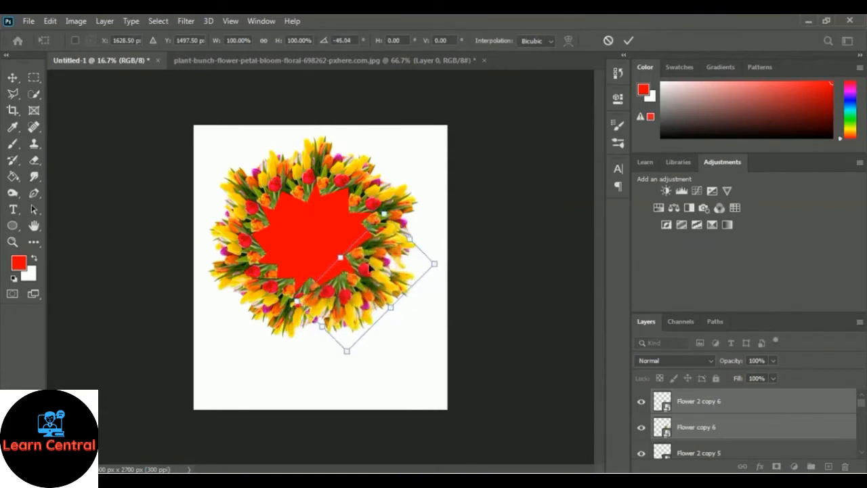
mouse_move(372, 268)
left_mouse_down()
mouse_move(402, 265)
mouse_move(387, 269)
left_mouse_up()
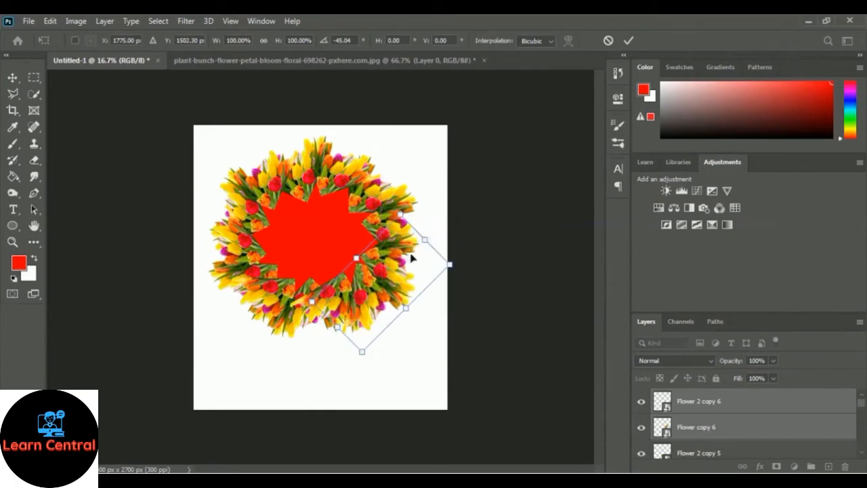
key("Return")
key("u")
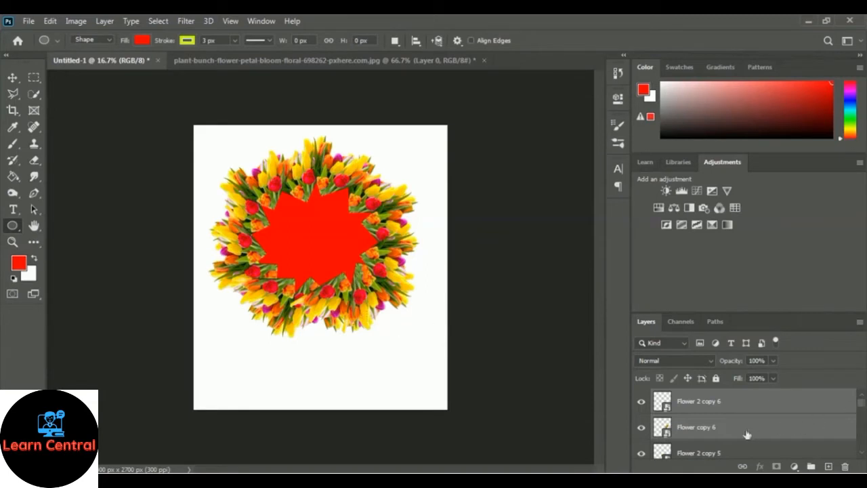
Group all the flower layers, from Flower up to Flower 2 copy 6, and name the group Flowers.
scroll(736, 441, "down", 3)
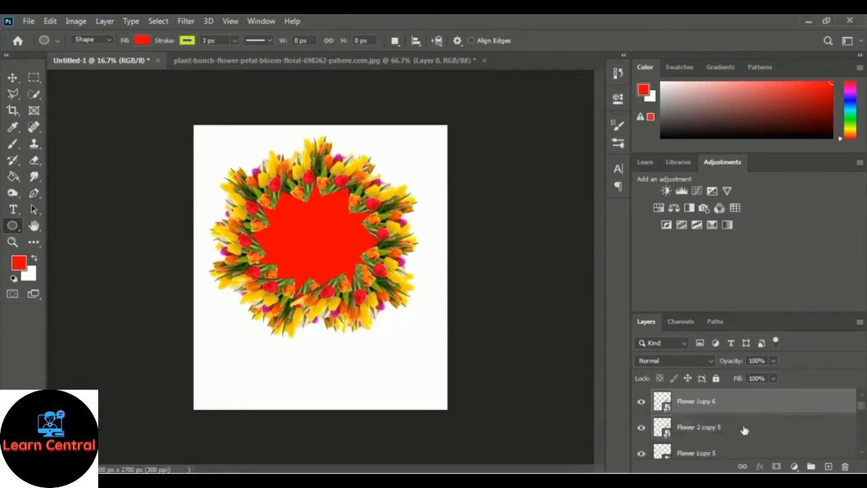
scroll(728, 429, "down", 5)
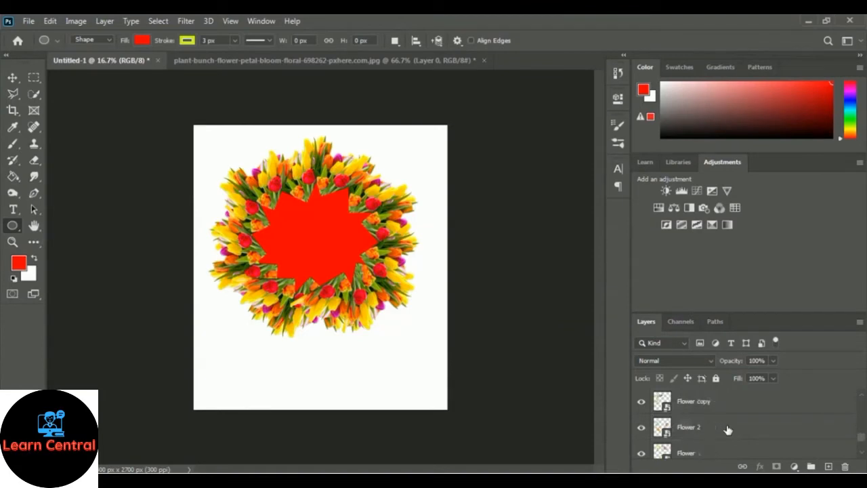
scroll(711, 426, "up", 1)
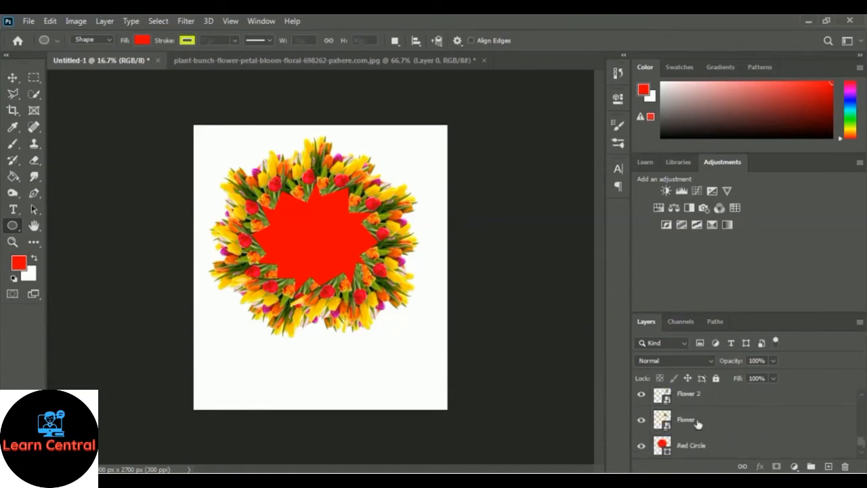
left_click(699, 421)
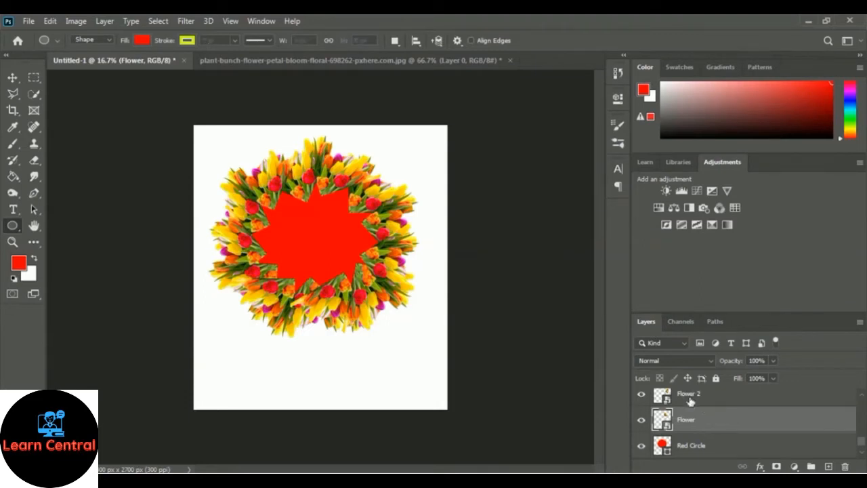
left_click(687, 396, "shift")
scroll(781, 415, "up", 1)
key("ctrl+j")
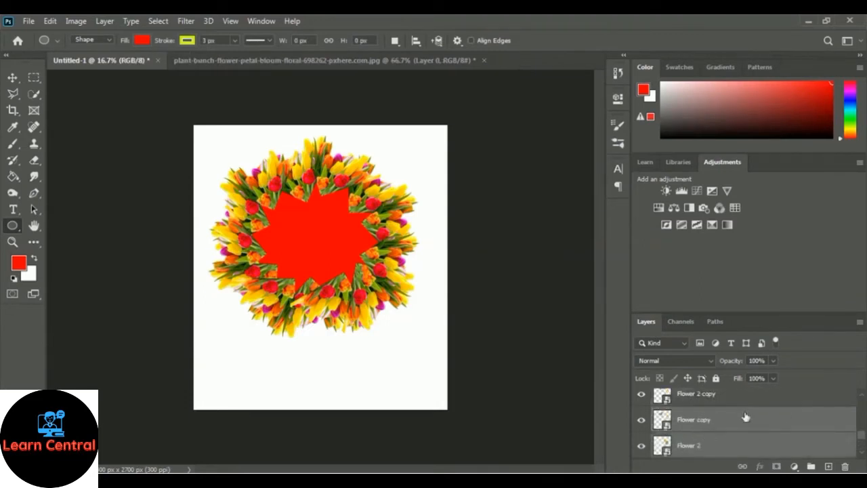
key("ctrl+j")
key("ctrl+j")
key("ctrl+j")
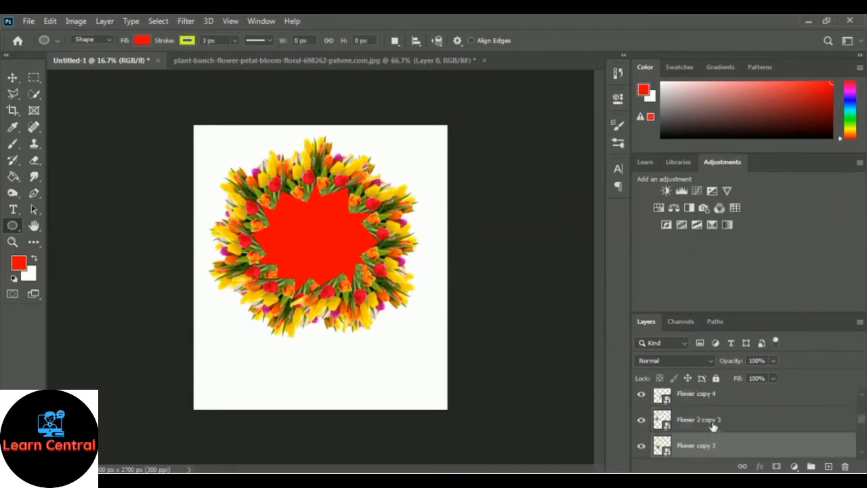
key("ctrl+j")
scroll(717, 446, "down", 1)
left_click(717, 426, "ctrl")
left_click(715, 401, "ctrl")
scroll(743, 418, "up", 1)
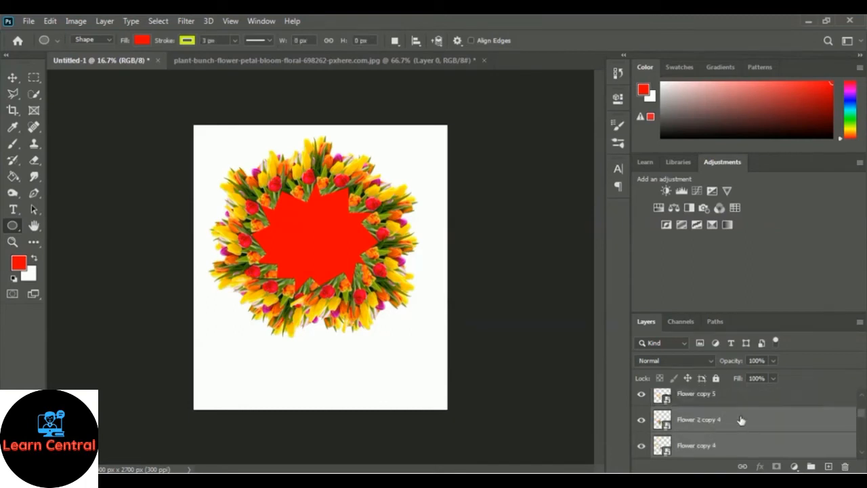
left_click(698, 401, "ctrl")
scroll(745, 426, "up", 2)
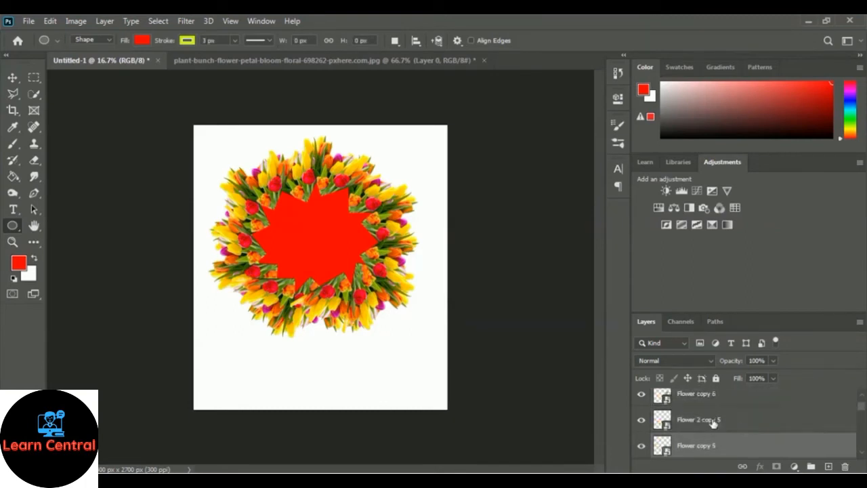
key("ctrl+j")
left_click(712, 422, "ctrl")
left_click(713, 400, "ctrl")
scroll(743, 420, "up", 1)
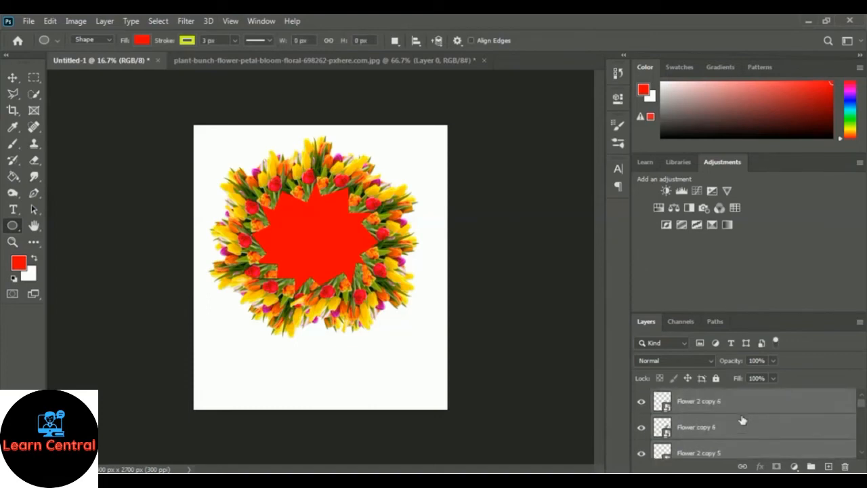
left_click(811, 468)
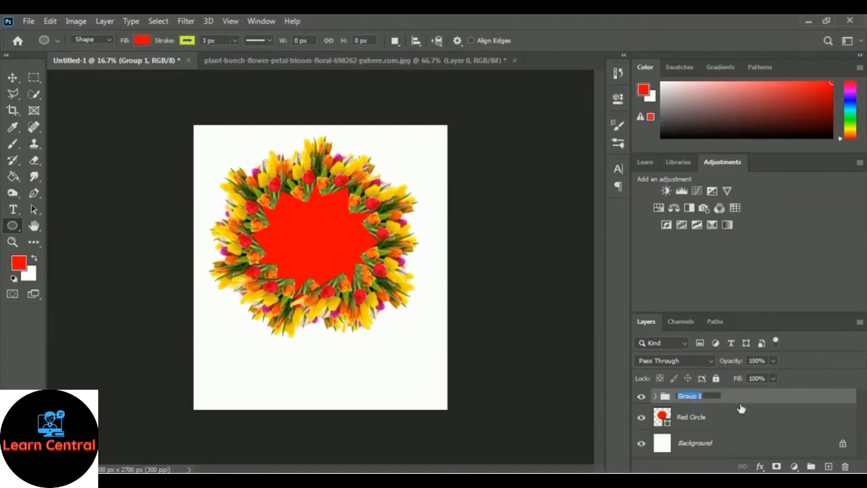
type("Flowers")
key("Return")
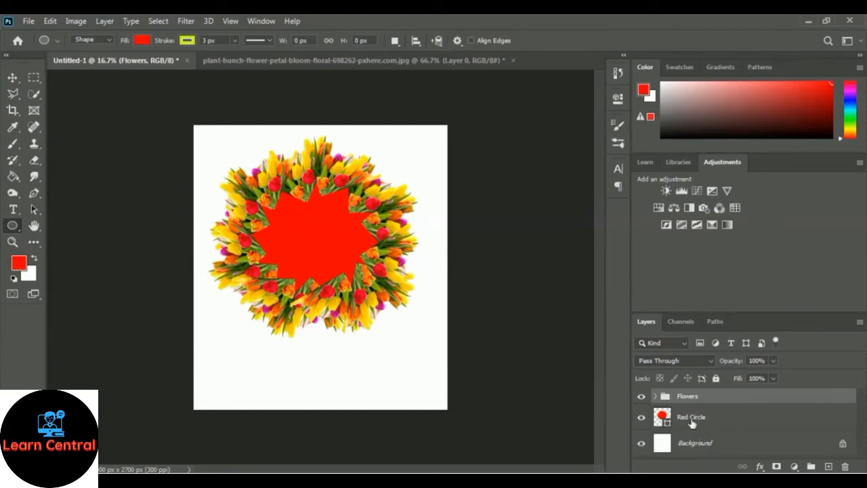
Move the Red Circle layer above the Flowers group and centre the circle within the tulip ring, at about X 1141 px, Y 1088 px.
left_click_drag(692, 423, 692, 391)
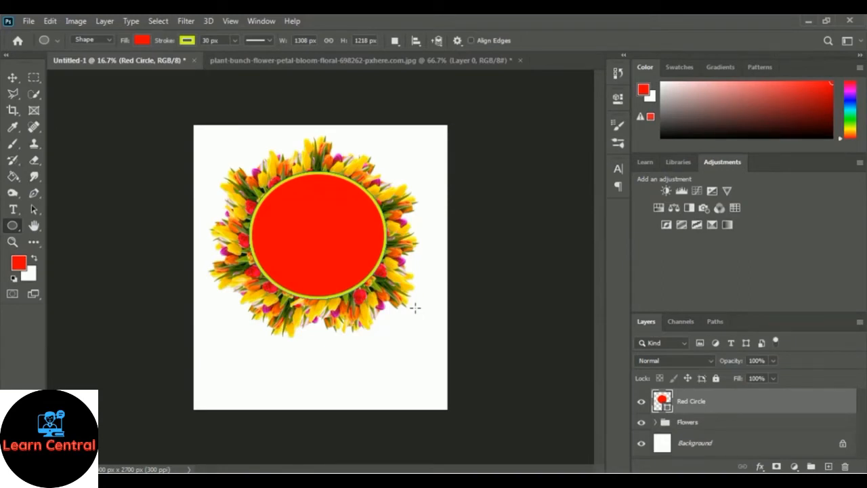
key("ctrl+t")
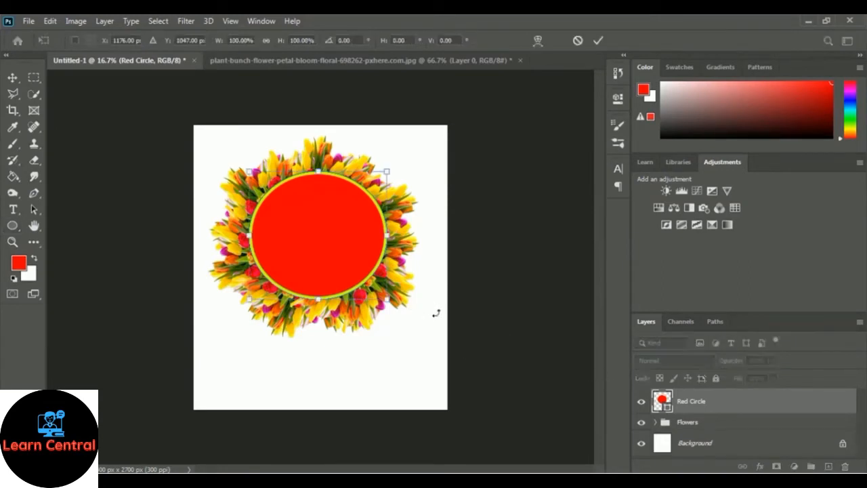
left_click_drag(349, 234, 341, 243)
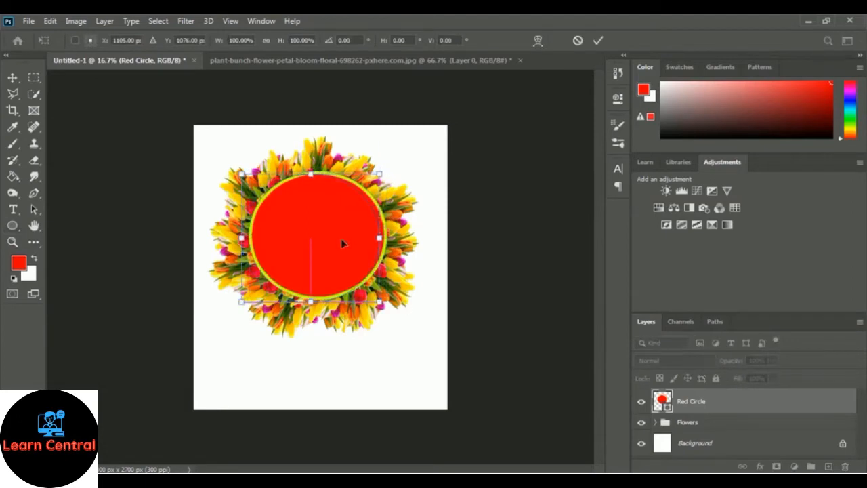
key("Down")
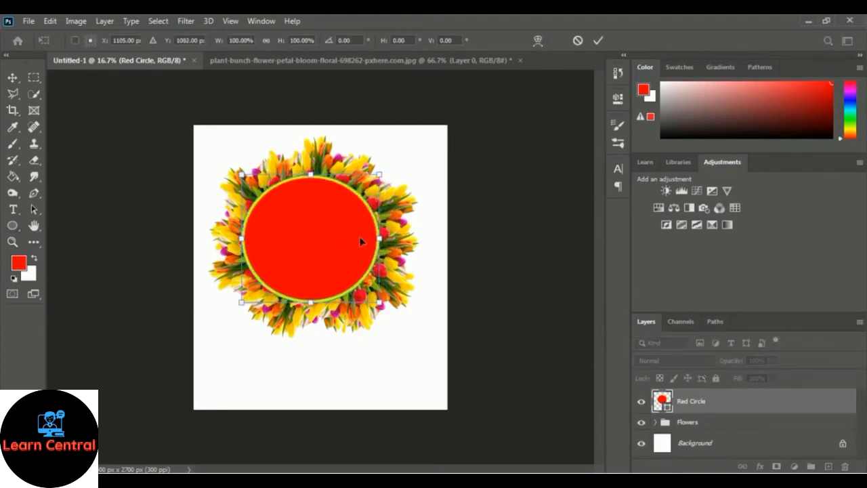
key("Right")
key("Right")
key("Right")
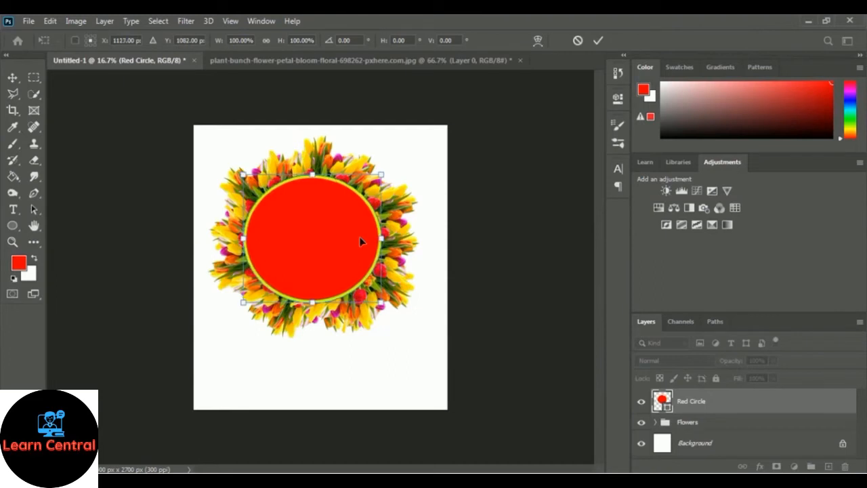
key("Down")
key("Down")
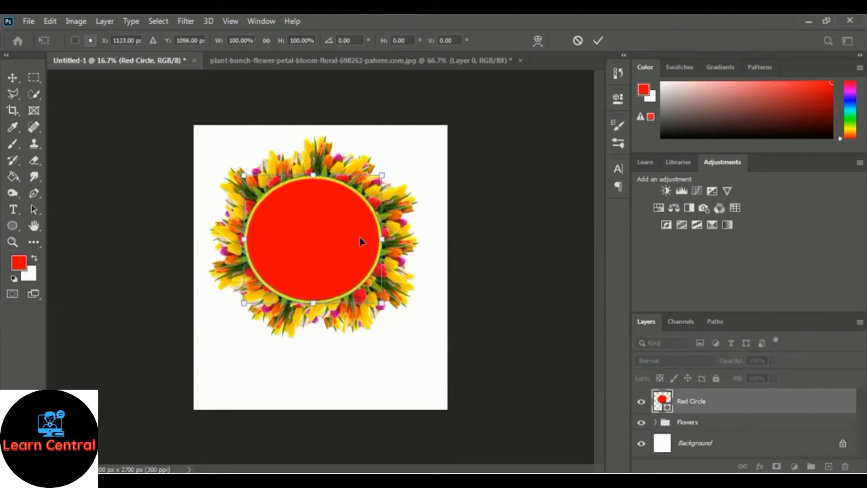
key("Up")
key("Right")
key("Right")
key("Right")
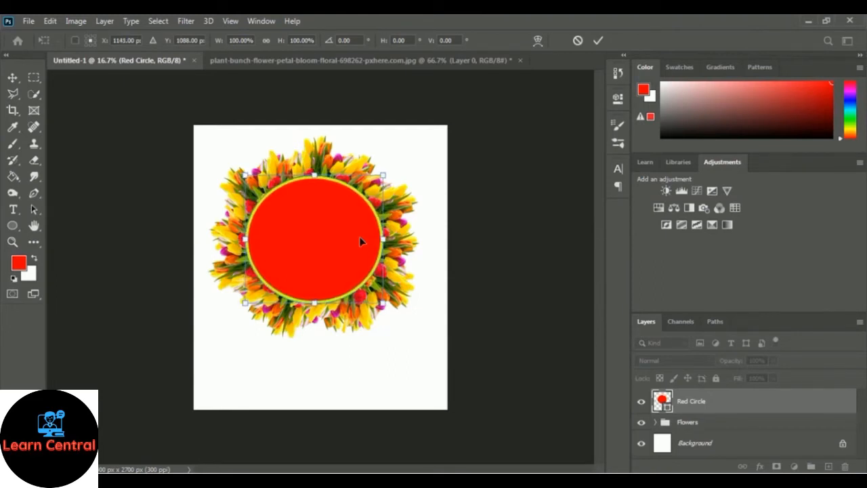
key("Return")
key("u")
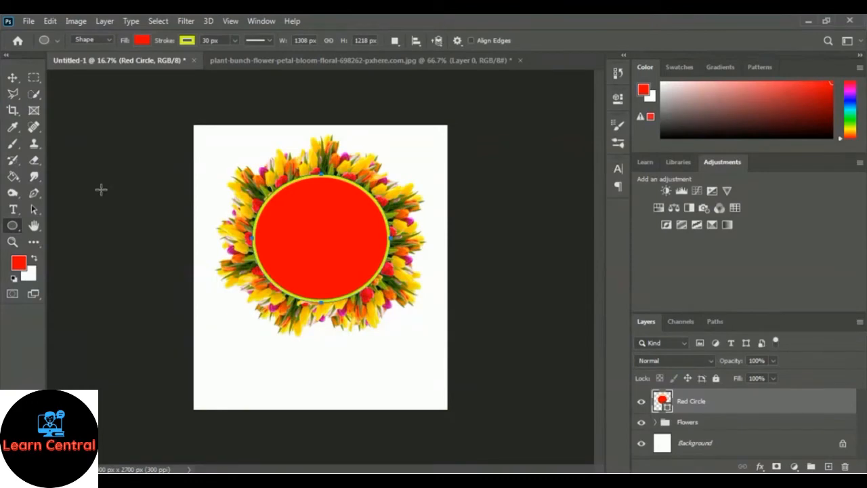
Place the smiling baby photo from the 07 Mug Design folder into the document as an embedded image.
left_click(29, 22)
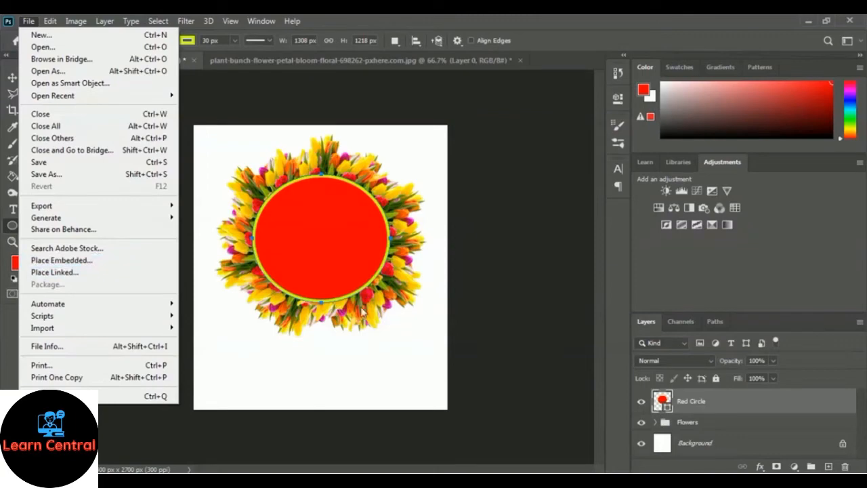
left_click(127, 263)
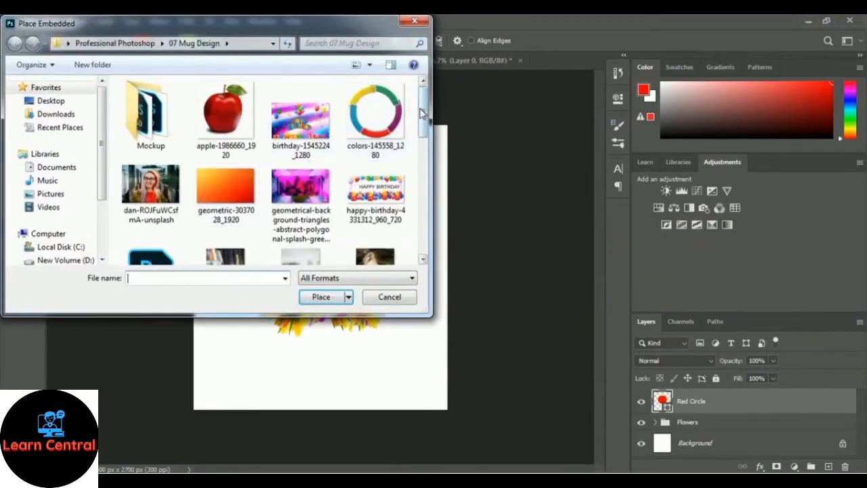
left_click_drag(422, 112, 432, 220)
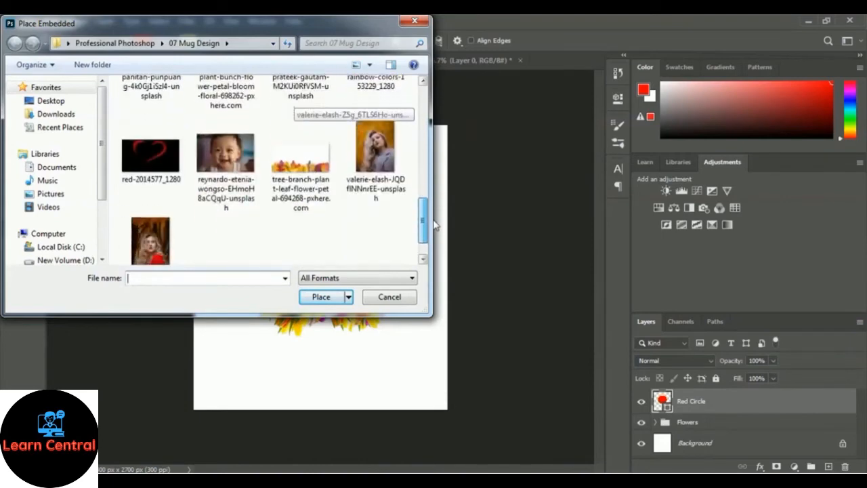
left_click(224, 192)
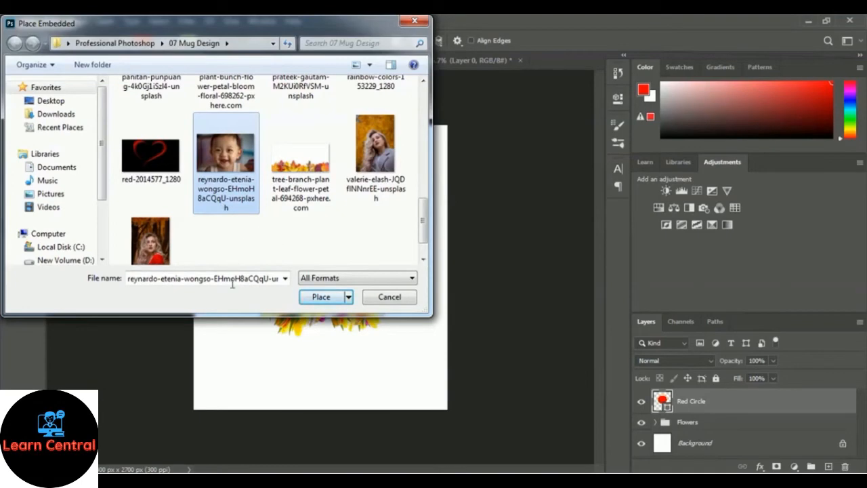
left_click(313, 298)
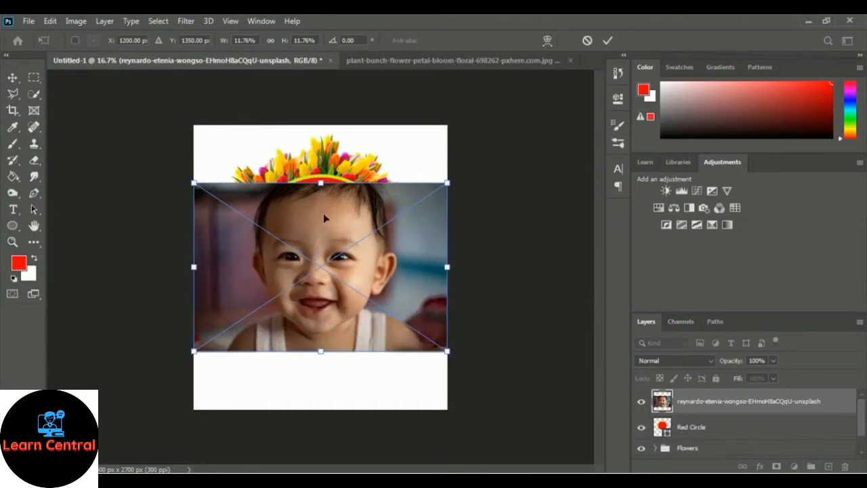
Move the baby photo up over the red circle to X 1200 px, Y 1152 px and lower its opacity to 47%.
left_click_drag(325, 217, 323, 185)
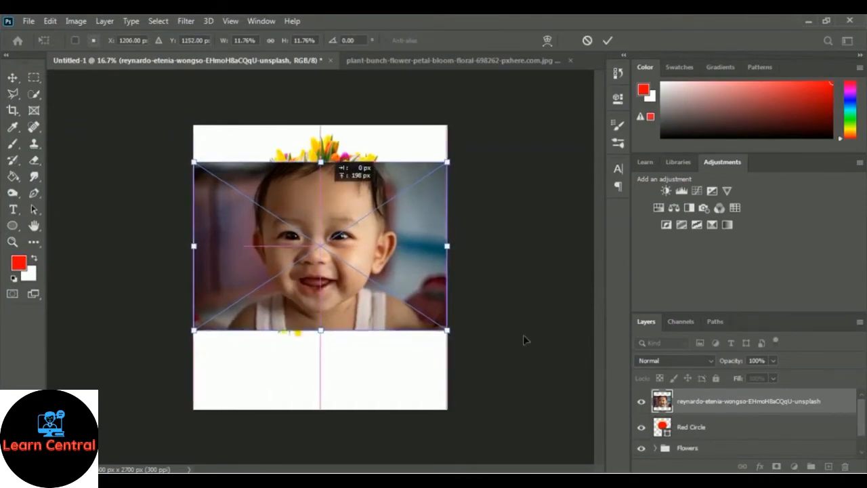
left_click(772, 361)
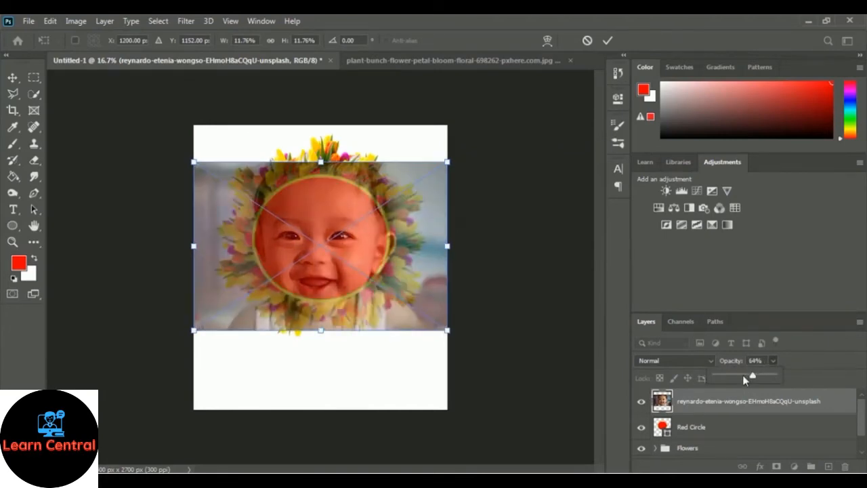
left_click(742, 375)
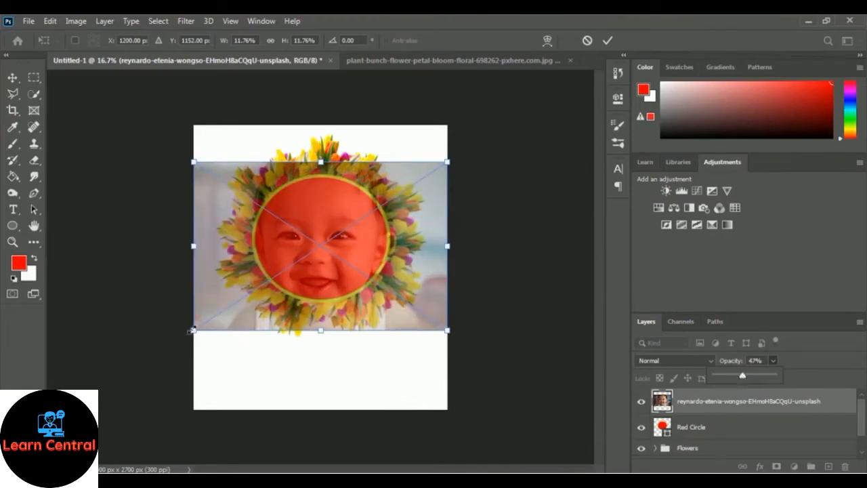
Shrink the baby photo to about 7.48% wide and 9.15% high so it just covers the red circle, at X 1239 px, Y 1063.5 px.
left_click_drag(193, 330, 238, 306)
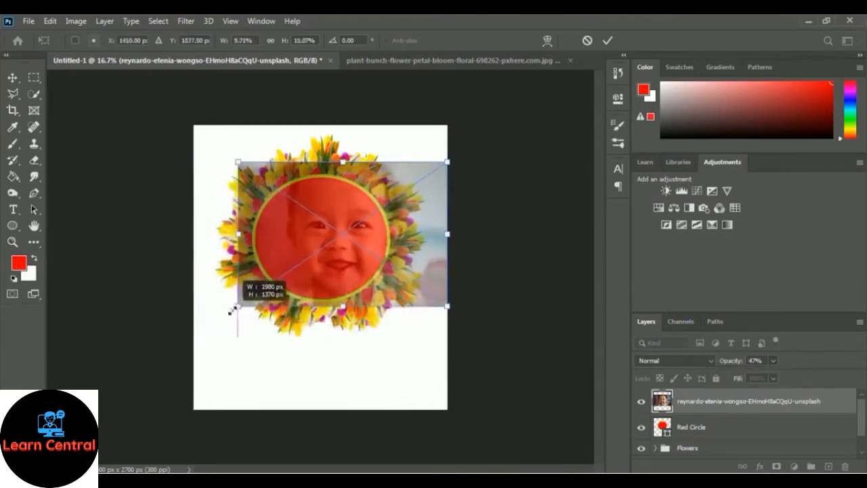
left_click_drag(449, 309, 420, 302)
left_click_drag(417, 162, 404, 174)
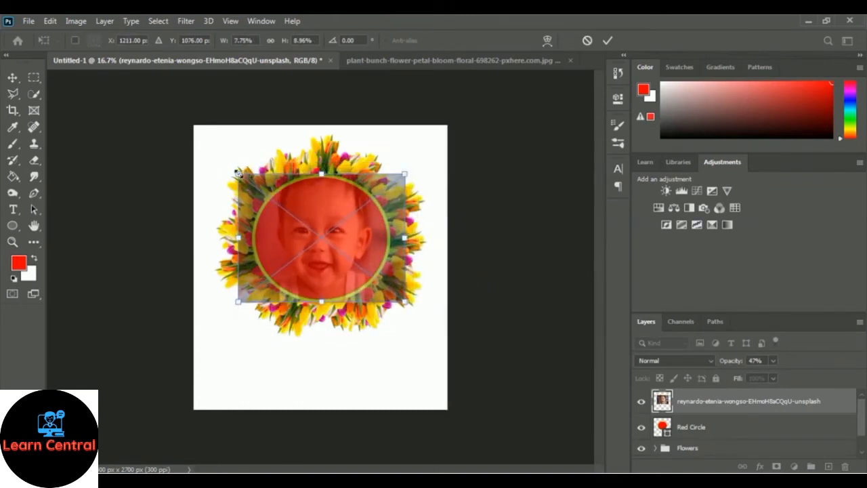
left_click_drag(237, 174, 242, 174)
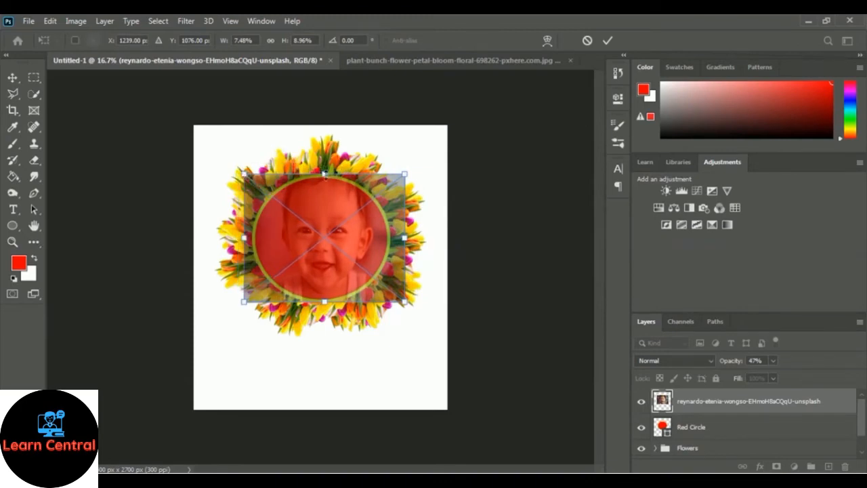
left_click_drag(324, 175, 324, 171)
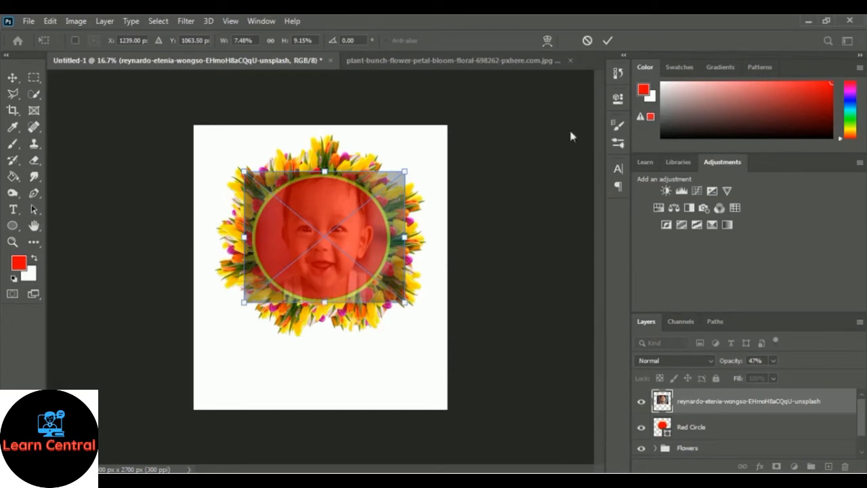
left_click(608, 43)
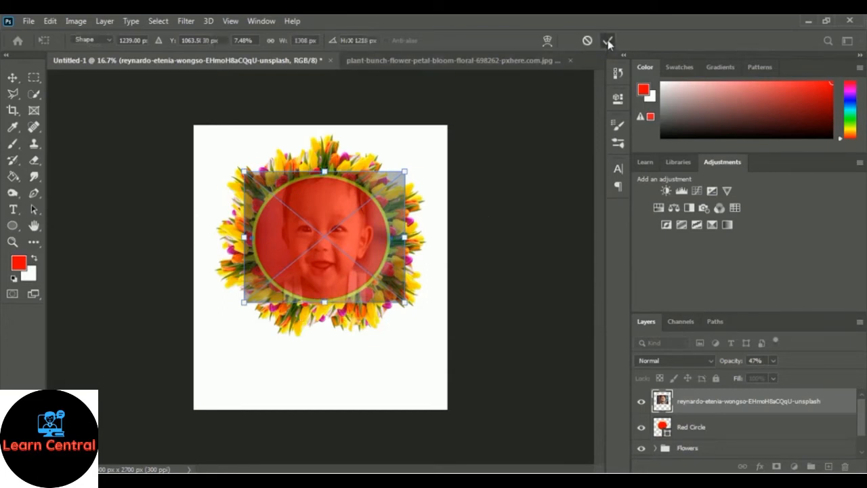
key("u")
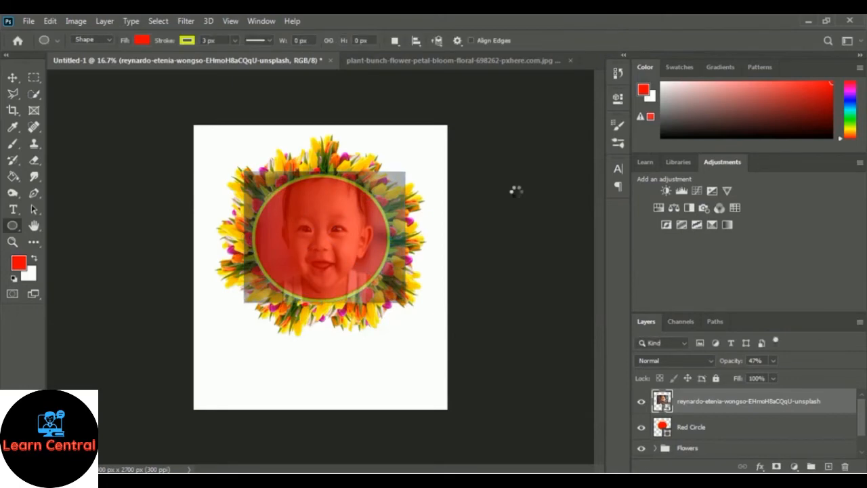
Restore the baby photo's opacity to 100% and clip the photo to the Red Circle layer with a clipping mask.
left_click(774, 360)
left_click_drag(797, 372, 810, 376)
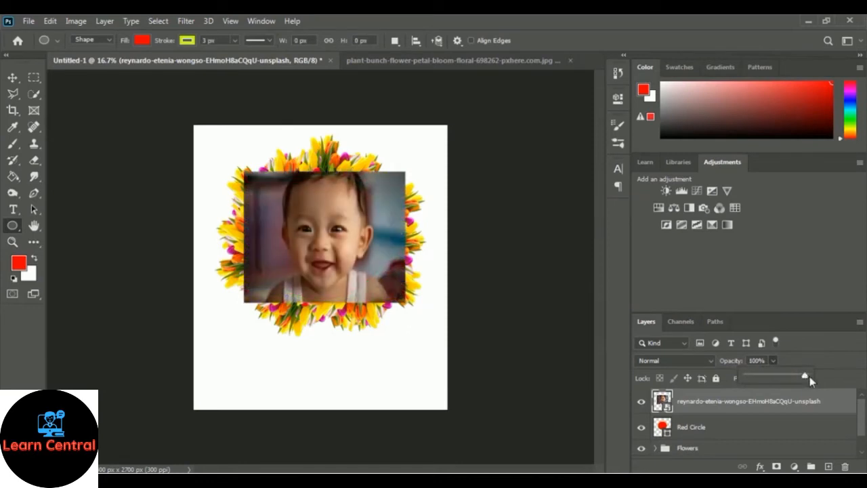
left_click(823, 361)
right_click(711, 404)
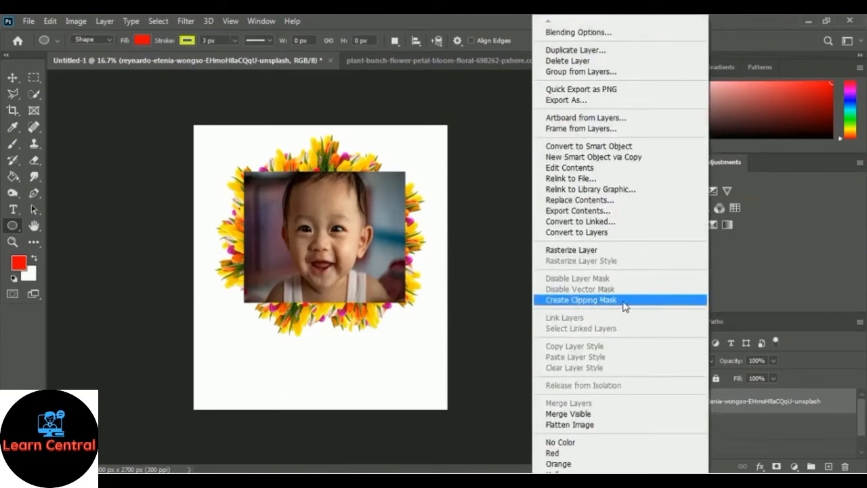
left_click(654, 307)
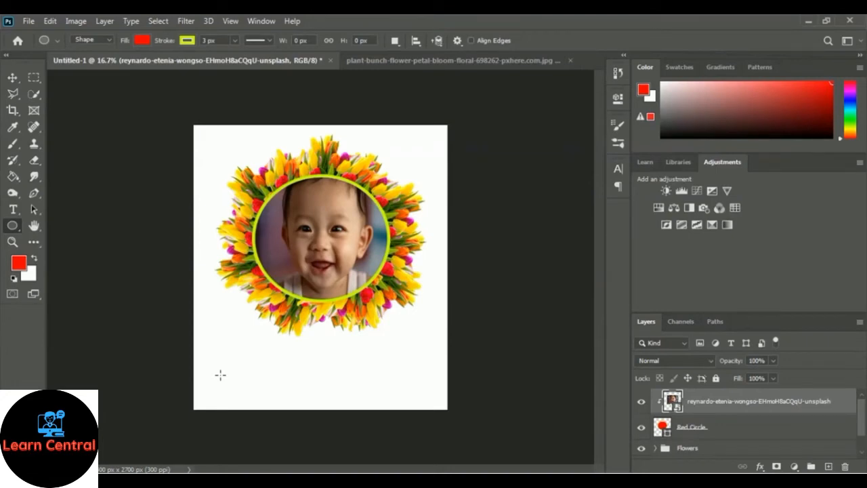
Open the image happy-birthday-4331312_960_720 from the 07 Mug Design folder as a separate document.
left_click(31, 21)
left_click(73, 47)
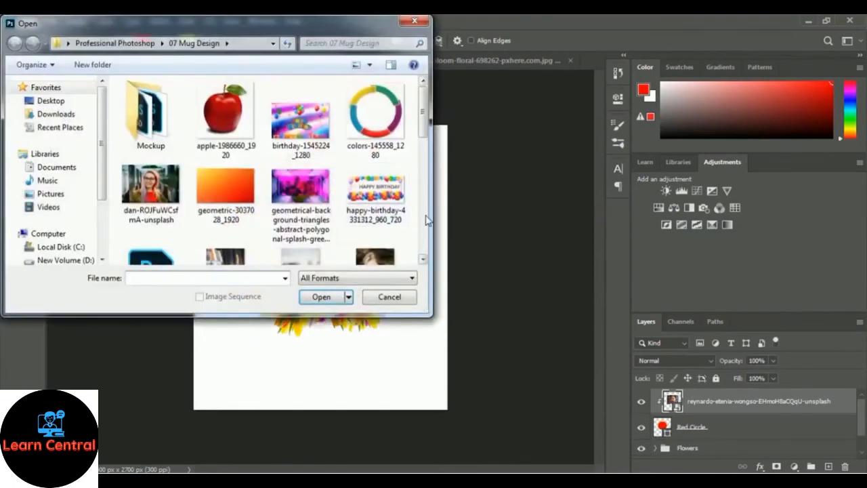
left_click(376, 195)
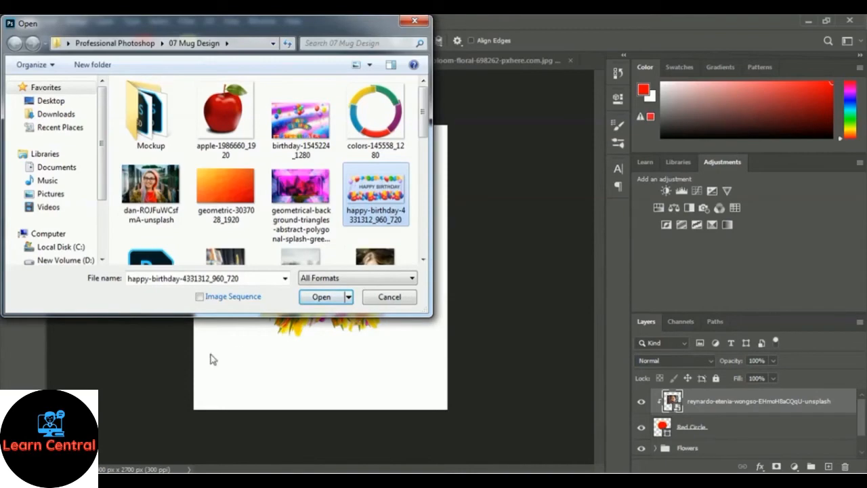
left_click(320, 297)
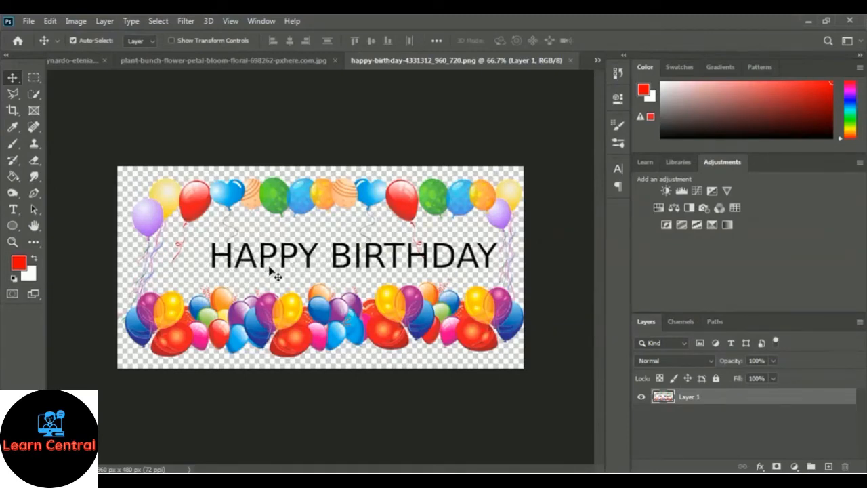
Erase the HAPPY BIRTHDAY lettering between the balloons with the Eraser at brush size 91.
left_click(35, 162)
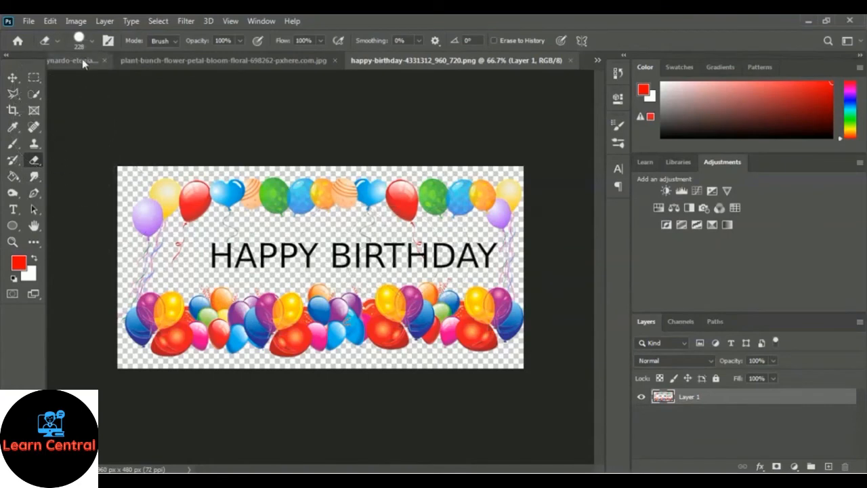
left_click(93, 42)
left_click_drag(108, 75, 106, 82)
left_click(214, 256)
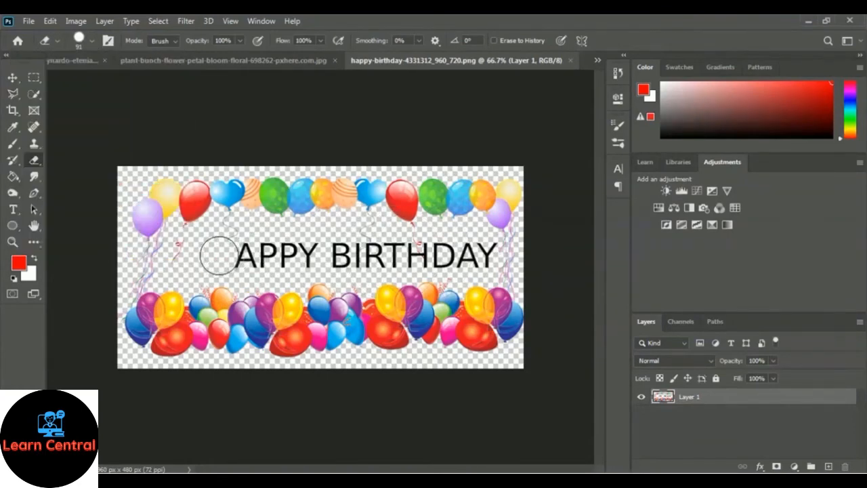
left_click_drag(212, 255, 481, 253)
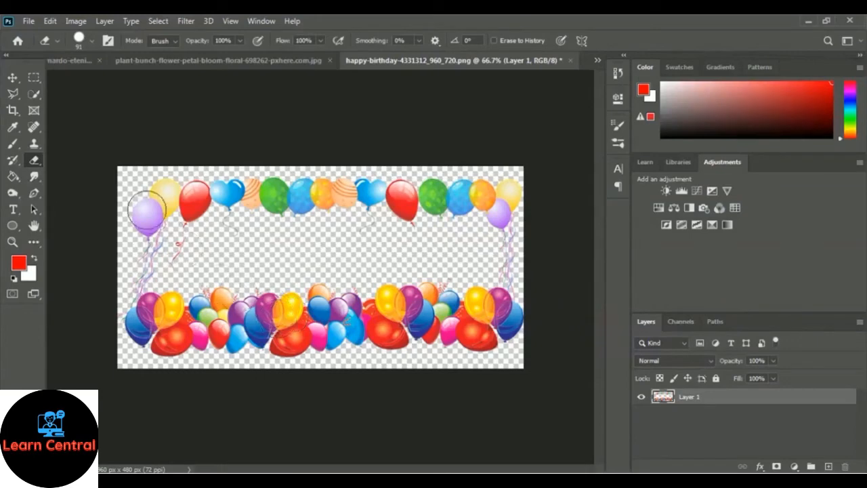
Bring the balloon frame into the mug design below the tulip ring and stretch it to 225% wide and about 160% high.
left_click(14, 80)
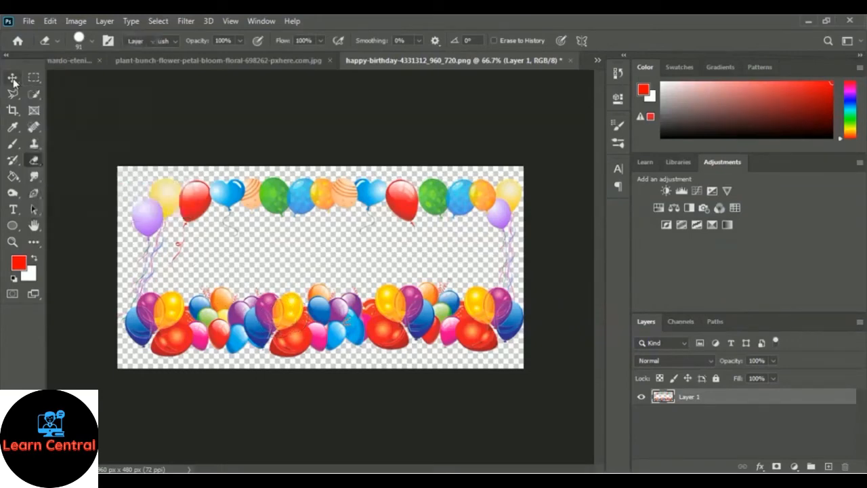
left_click_drag(383, 294, 344, 352)
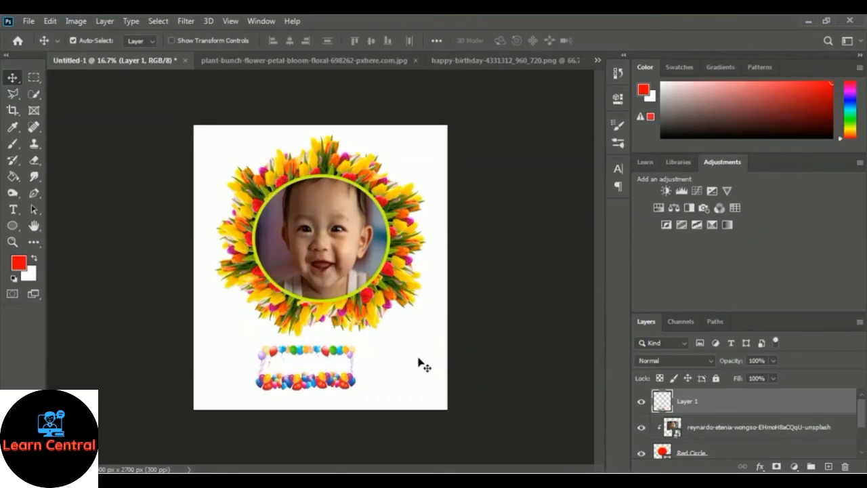
key("ctrl+t")
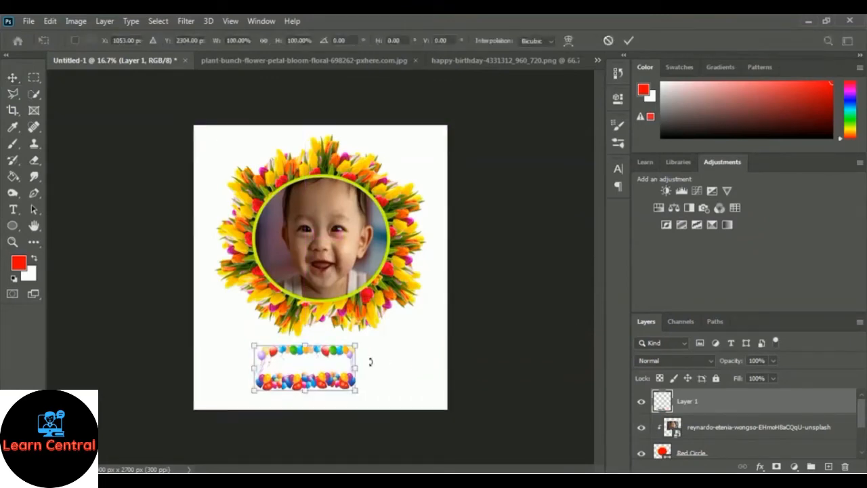
left_click_drag(351, 370, 432, 369)
left_click_drag(255, 369, 203, 370)
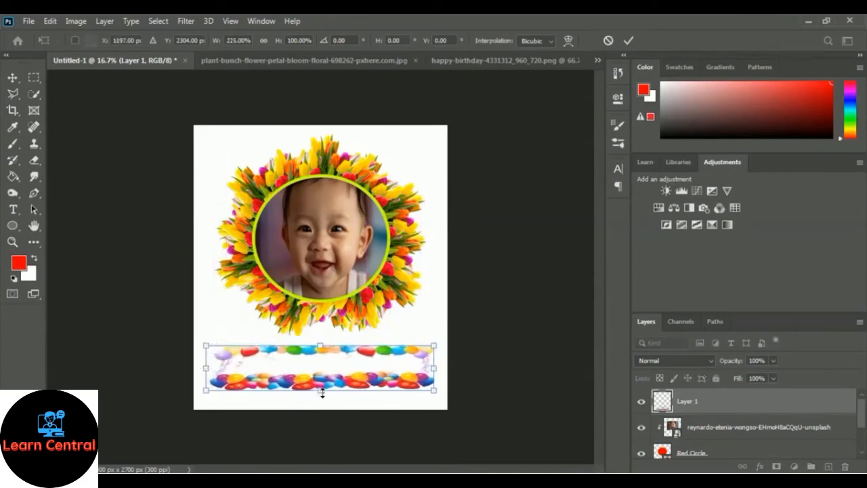
mouse_move(322, 392)
left_mouse_down()
mouse_move(321, 411)
mouse_move(320, 402)
left_mouse_up()
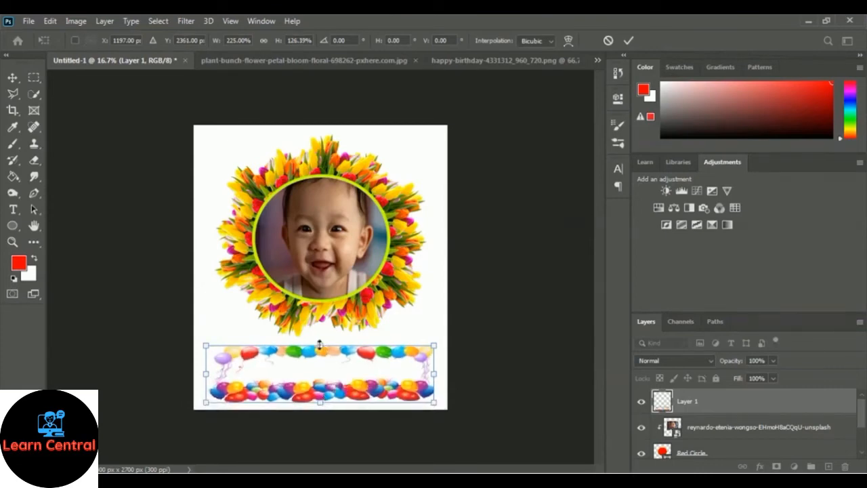
left_click_drag(320, 345, 321, 332)
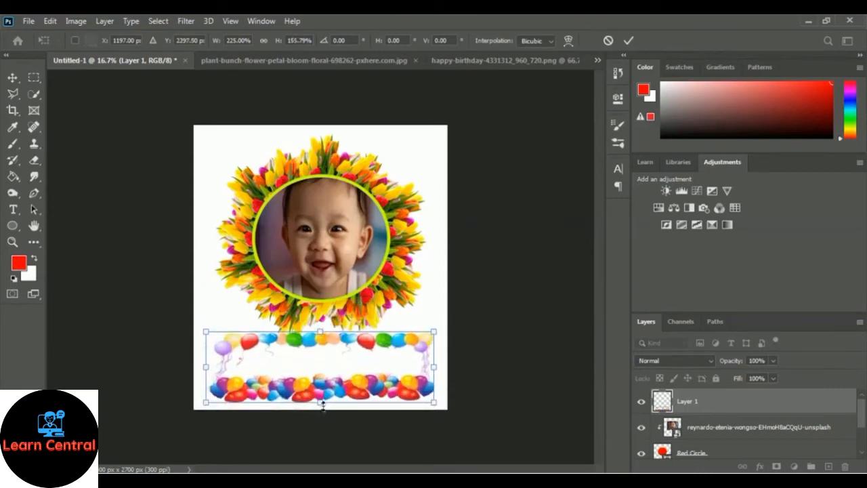
left_click_drag(323, 404, 320, 406)
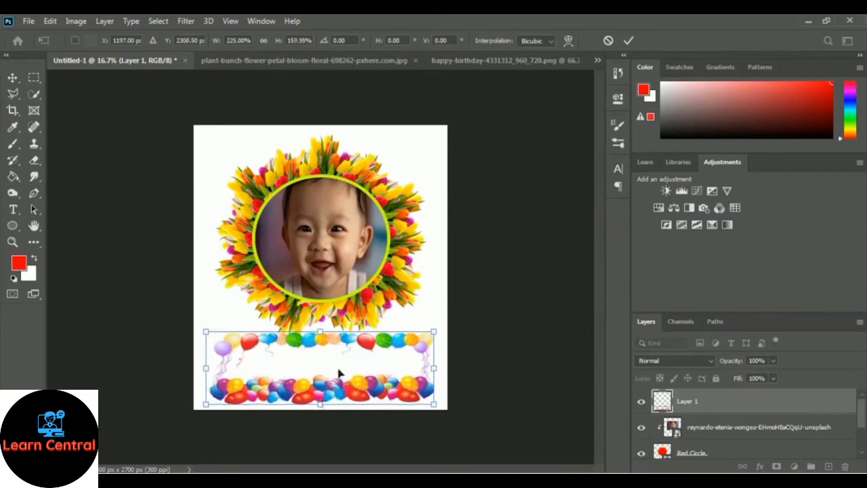
Nudge the balloon frame down to Y 2336.5 px, just above the page's lower edge, and apply the transform.
key("Down")
key("Down")
key("Down")
key("Down")
key("Down")
key("Down")
key("Down")
key("Down")
key("Down")
key("Down")
key("Down")
key("Down")
key("Down")
key("Down")
key("Down")
key("Down")
key("Down")
key("Down")
key("Down")
key("Down")
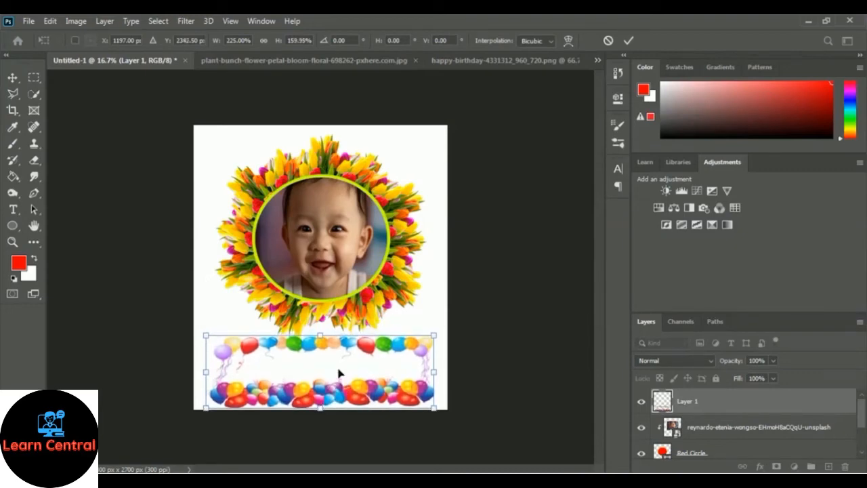
key("Up")
key("Up")
key("Up")
key("Up")
key("Up")
key("Up")
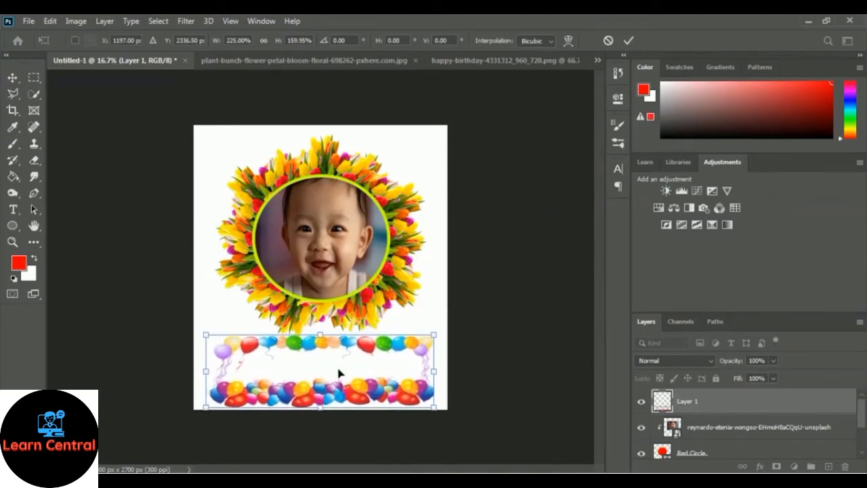
key("Return")
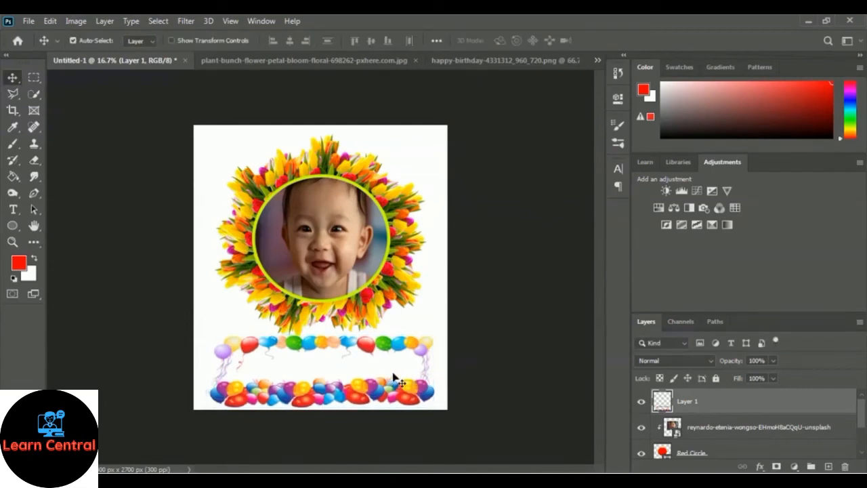
Rename the balloon frame's layer as Balloons.
double_click(687, 403)
type("Balloons")
key("Return")
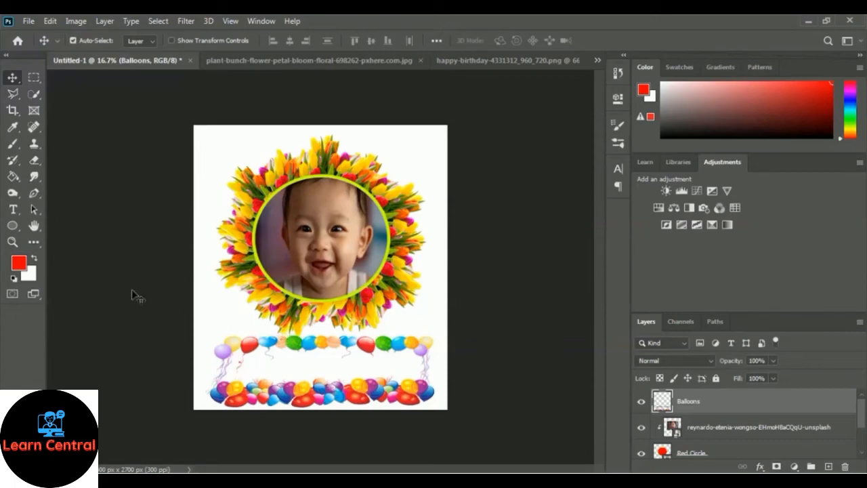
Add the horizontal text Happy Birthday inside the balloon frame in red Rockwell Extra Bold at 48 pt.
left_click(15, 213)
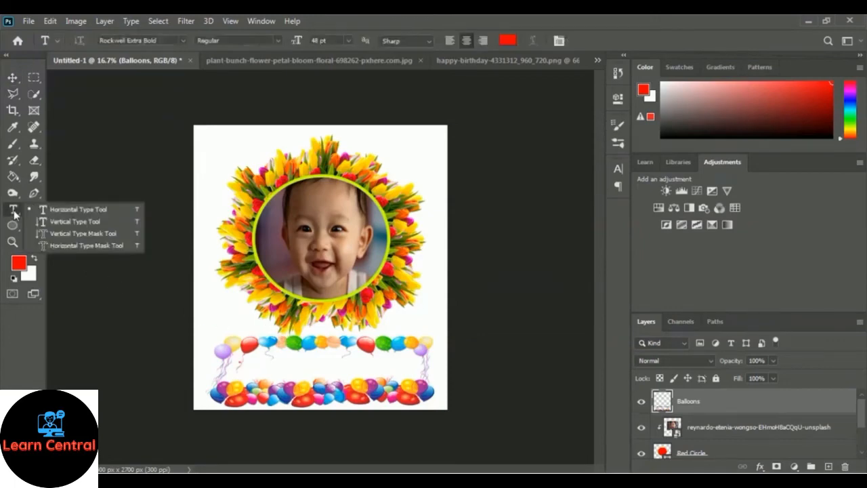
left_click(320, 365)
left_click(320, 365)
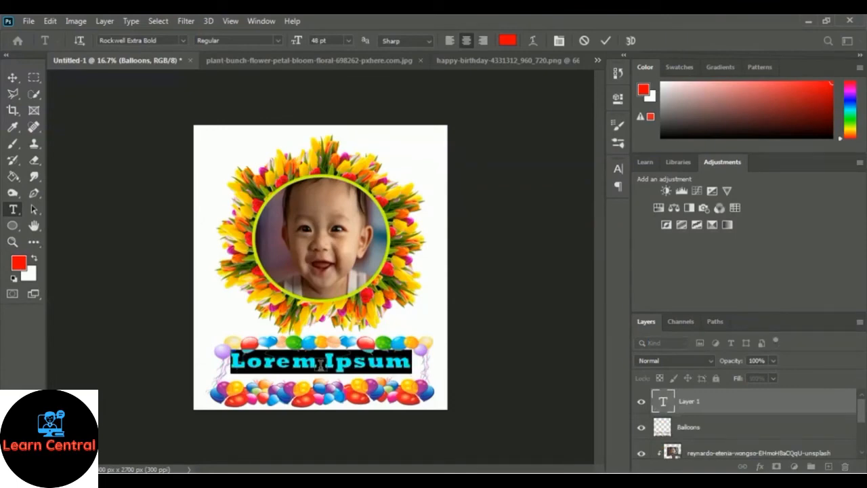
type("Happy B")
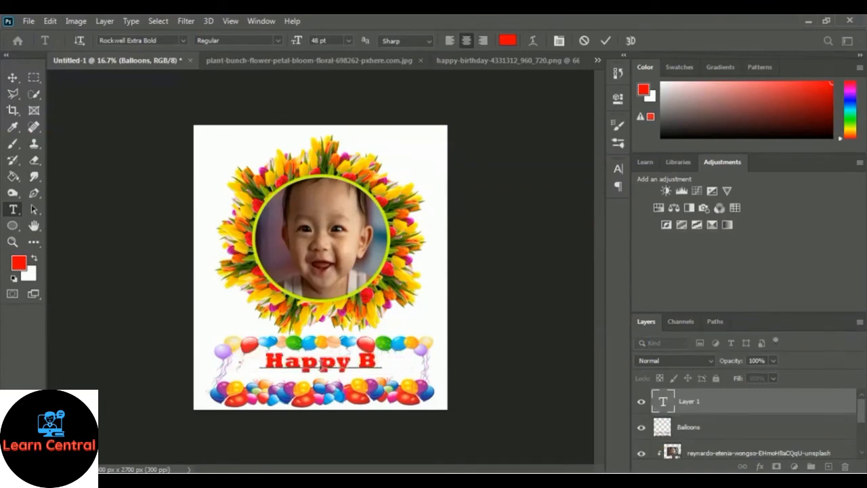
type("irthday")
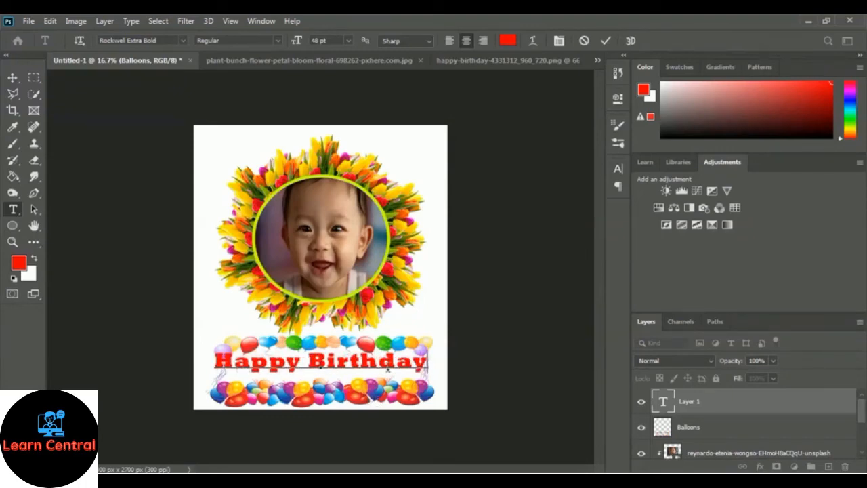
left_click(606, 40)
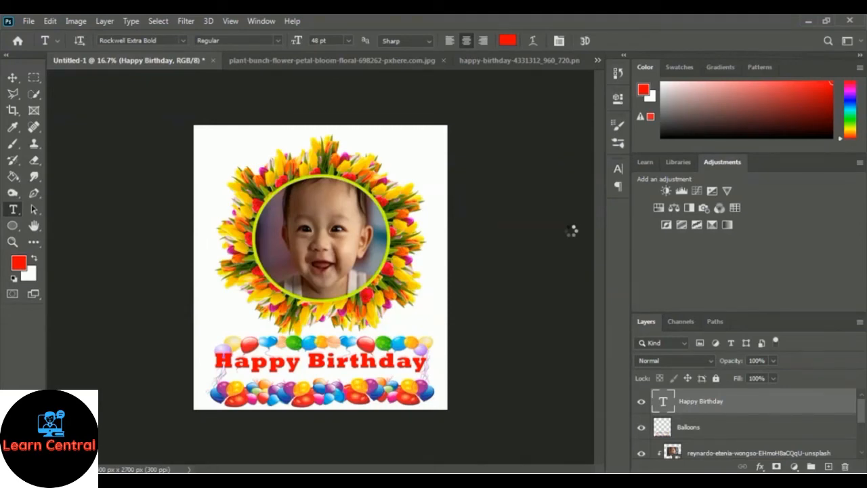
Scale the Happy Birthday text to about 83% wide and 93% high so it fits inside the balloon frame.
key("ctrl+t")
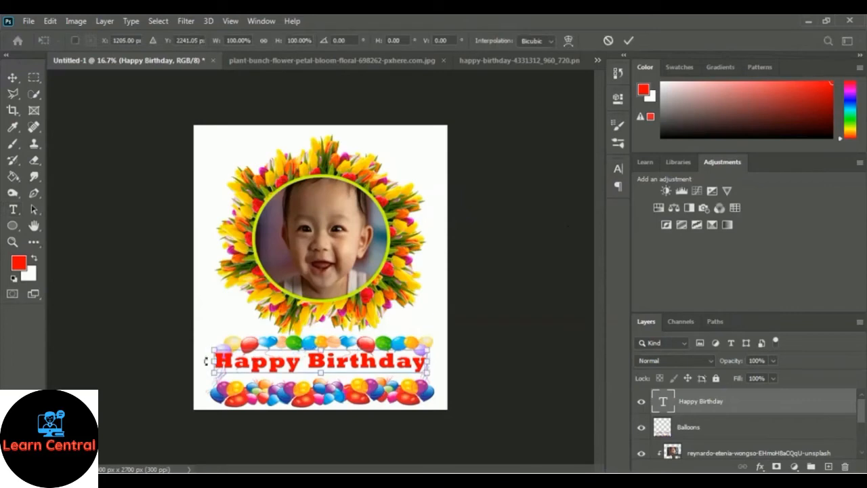
left_click_drag(215, 364, 242, 364)
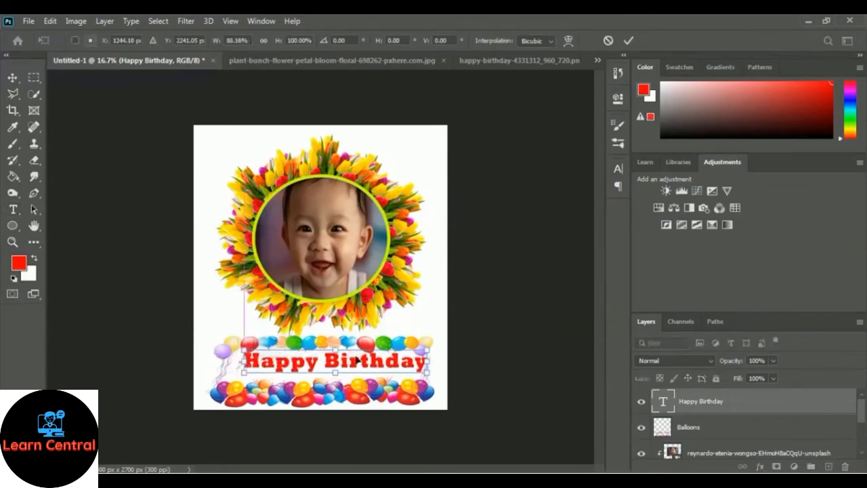
left_click_drag(428, 364, 421, 364)
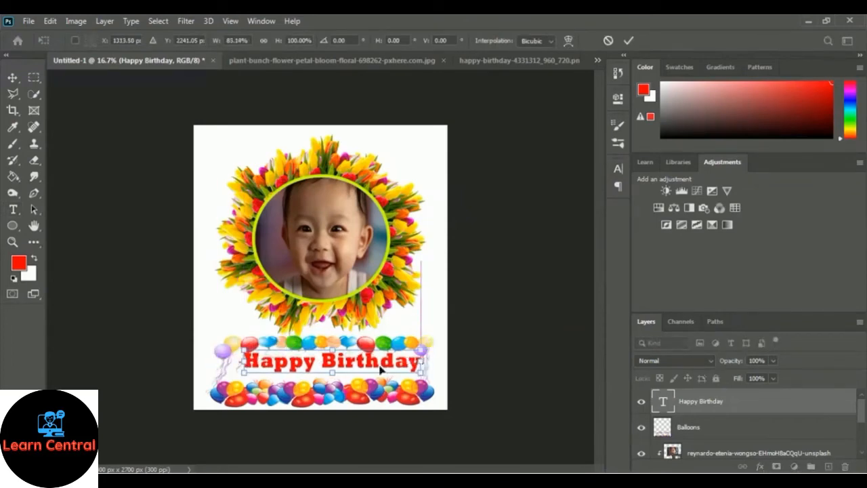
left_click_drag(332, 373, 347, 380)
Nudge the Happy Birthday text to X 1277.5 px, Y 2269.3 px within the balloon frame and apply the transform.
key("Left")
key("Left")
key("Left")
key("Up")
key("Up")
key("Up")
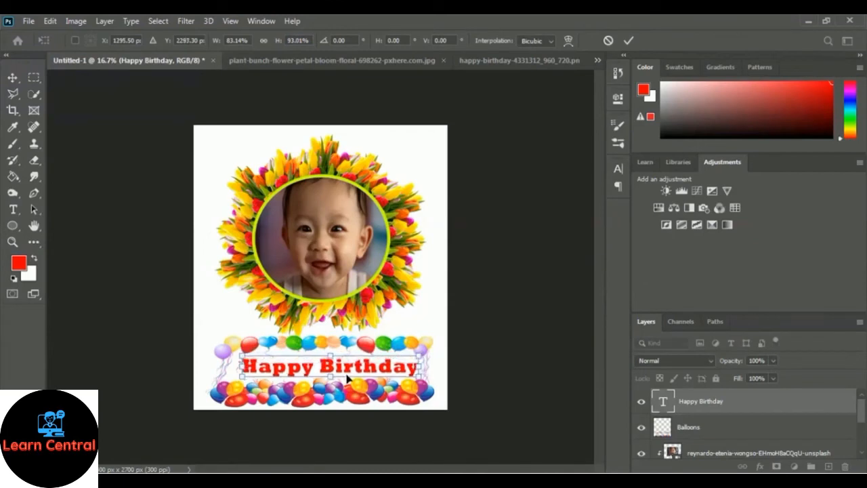
key("Left")
key("Left")
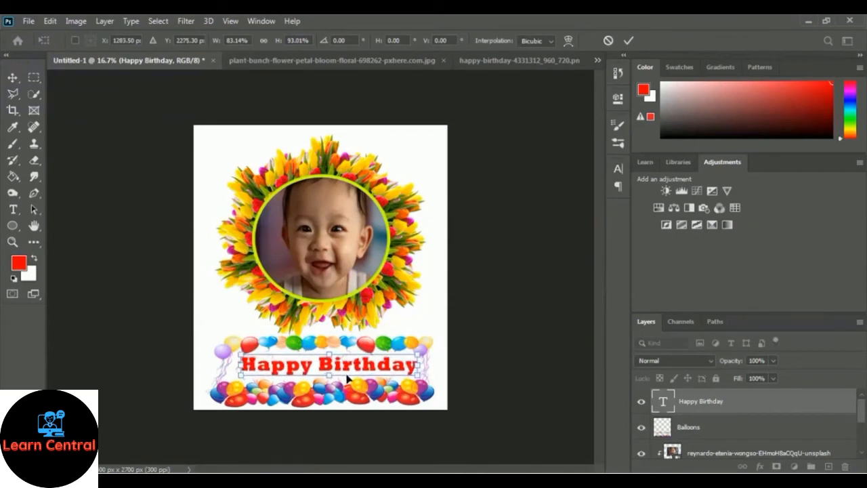
key("Left")
key("Up")
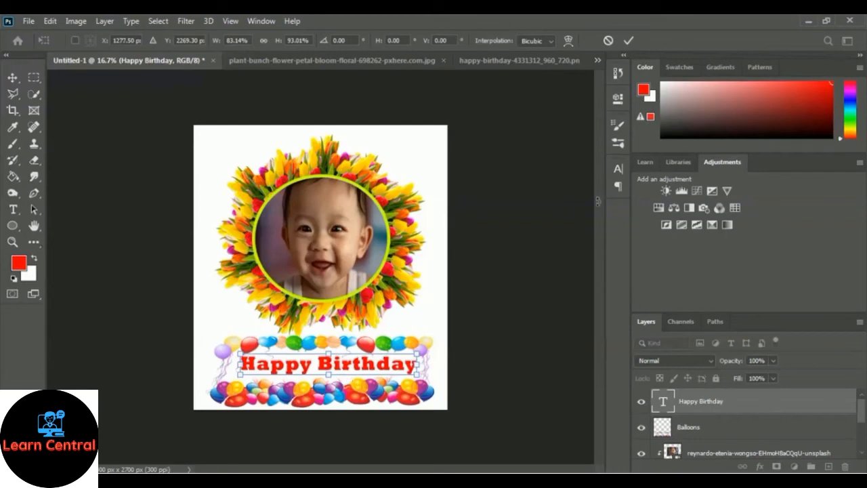
left_click(632, 42)
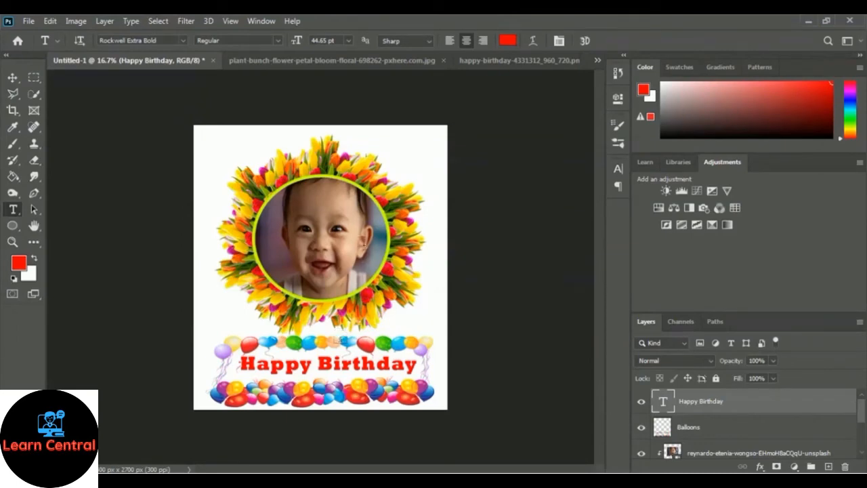
Close the tulip bouquet and happy-birthday balloon source images without saving their changes.
left_click(443, 60)
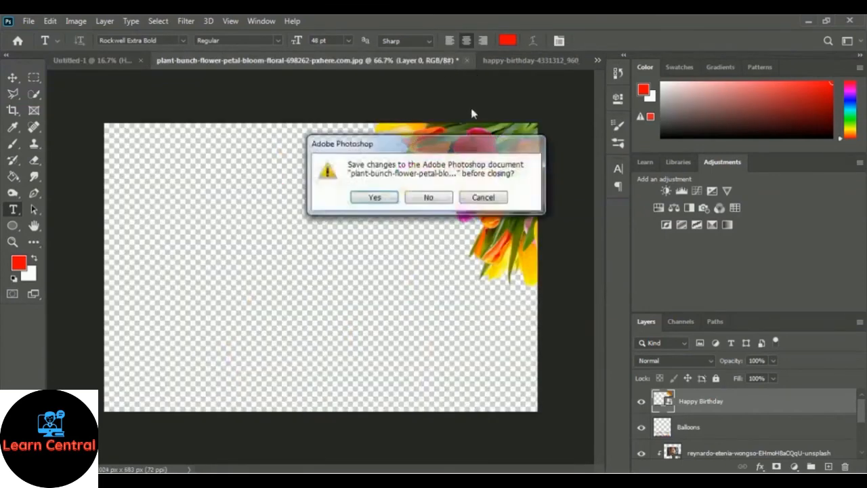
left_click(436, 198)
left_click(409, 60)
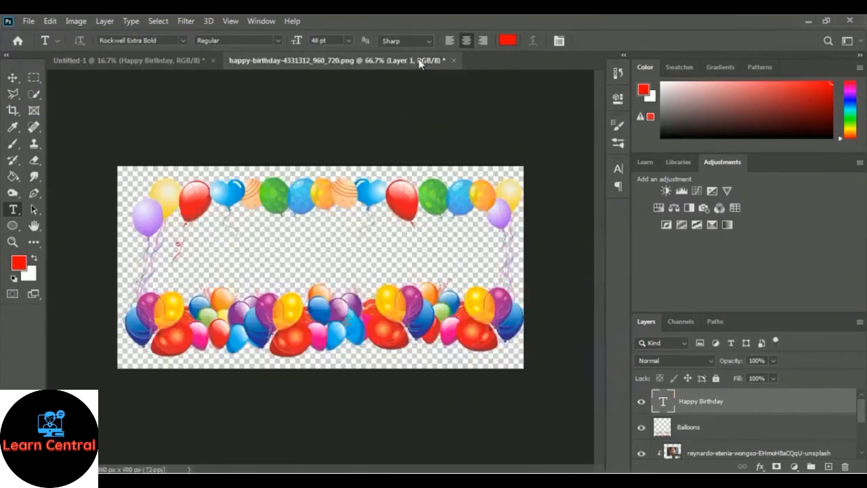
left_click(454, 61)
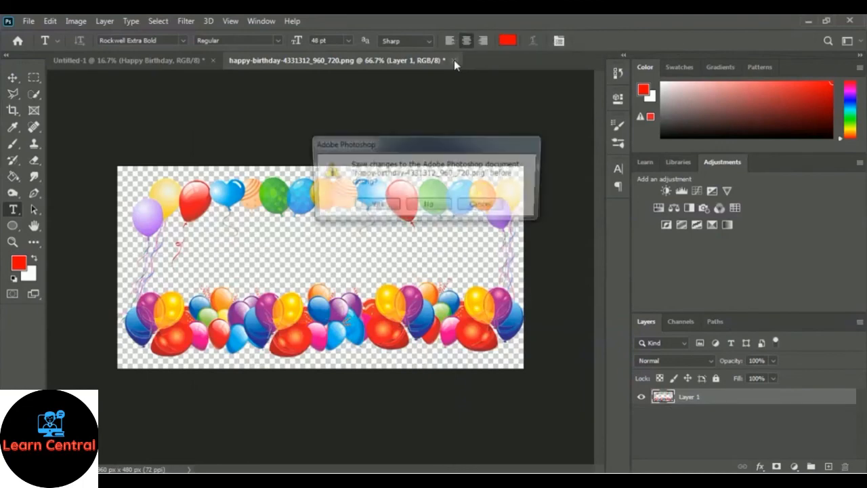
left_click(434, 205)
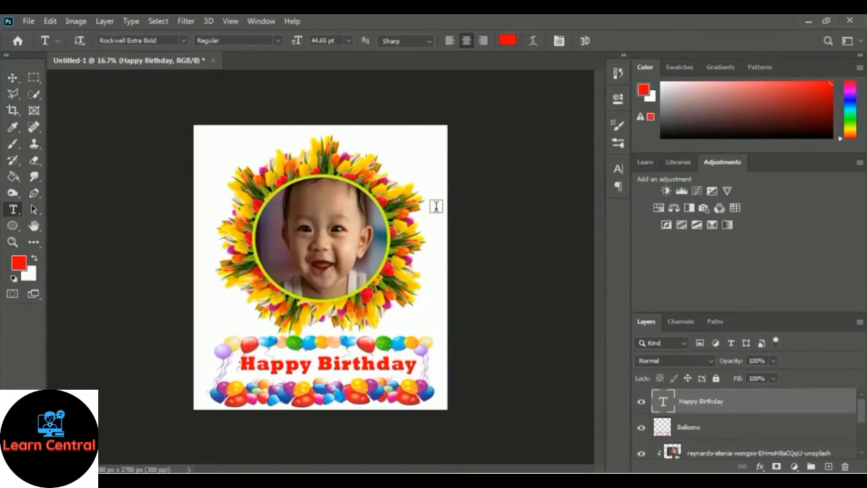
Open the Blue Mug PSD from the Mockup folder inside 07 Mug Design.
left_click(29, 21)
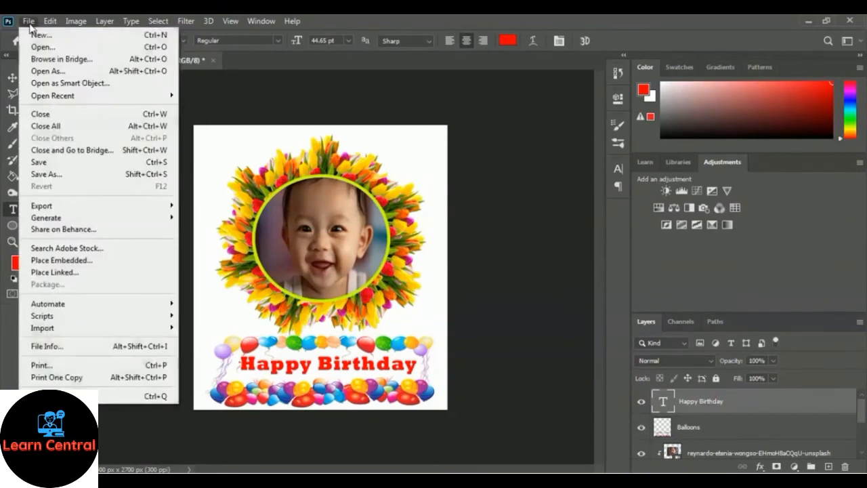
left_click(67, 47)
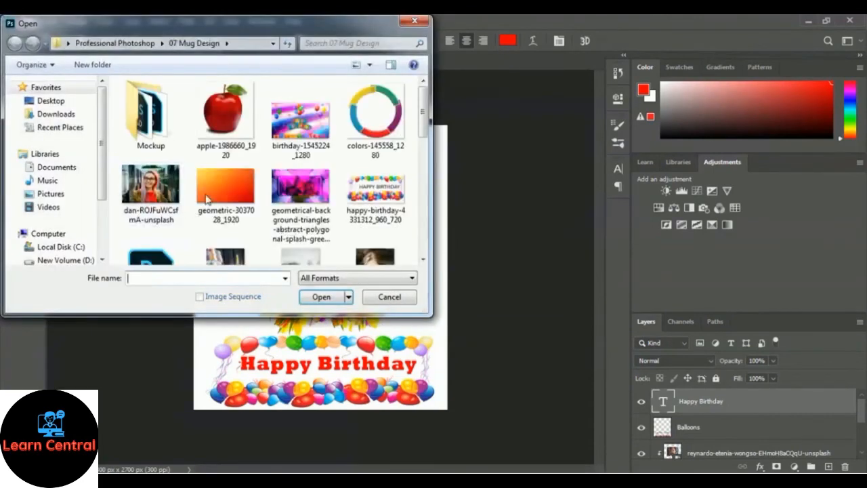
left_click(150, 114)
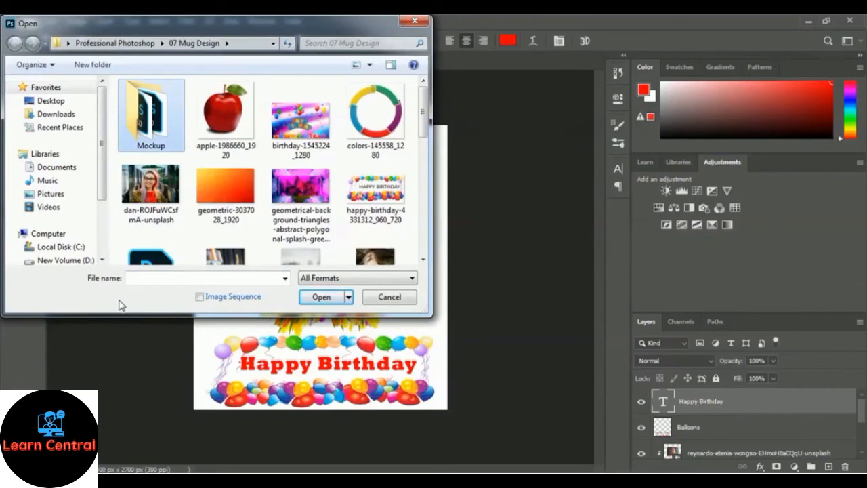
double_click(150, 108)
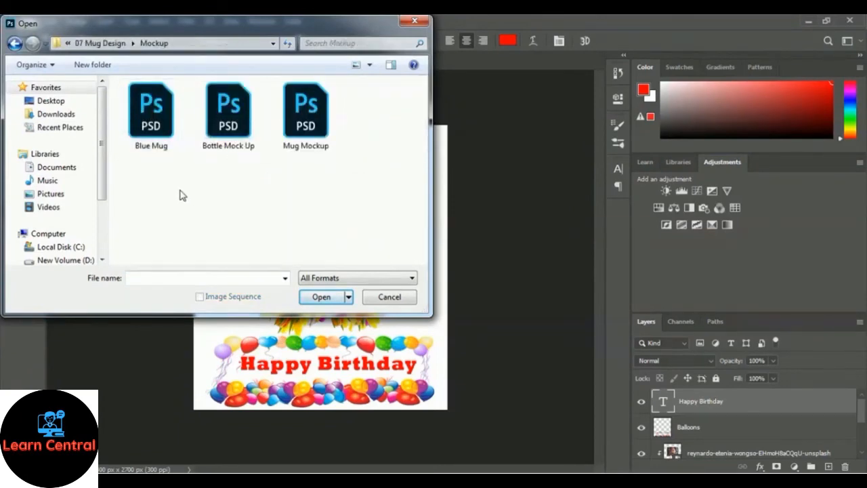
left_click(157, 148)
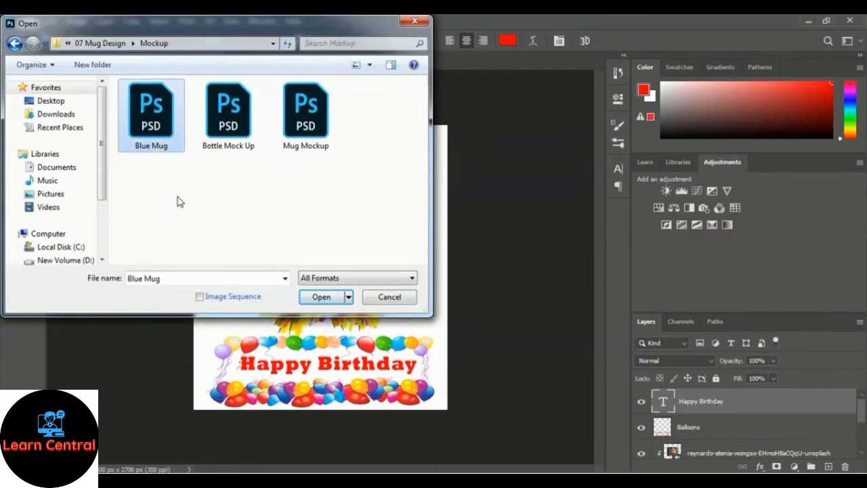
left_click(320, 296)
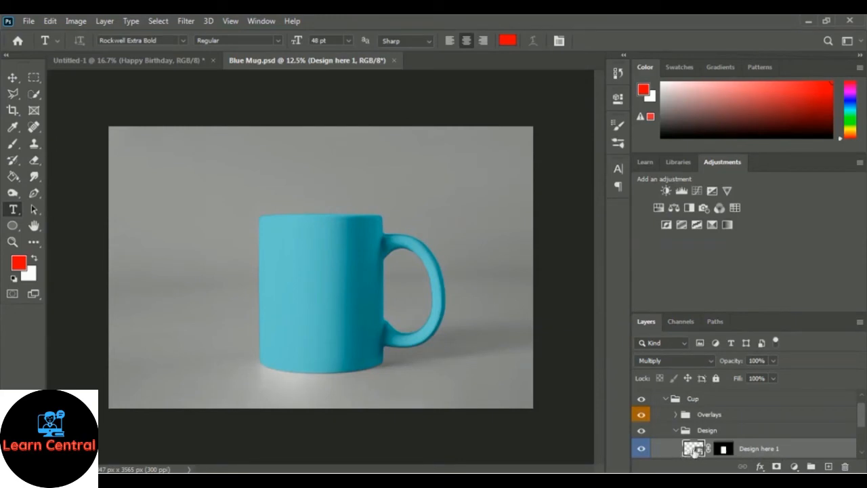
Open the contents of the Design here 1 smart object, found in the Design group within Edition and Cup.
left_click_drag(865, 416, 865, 408)
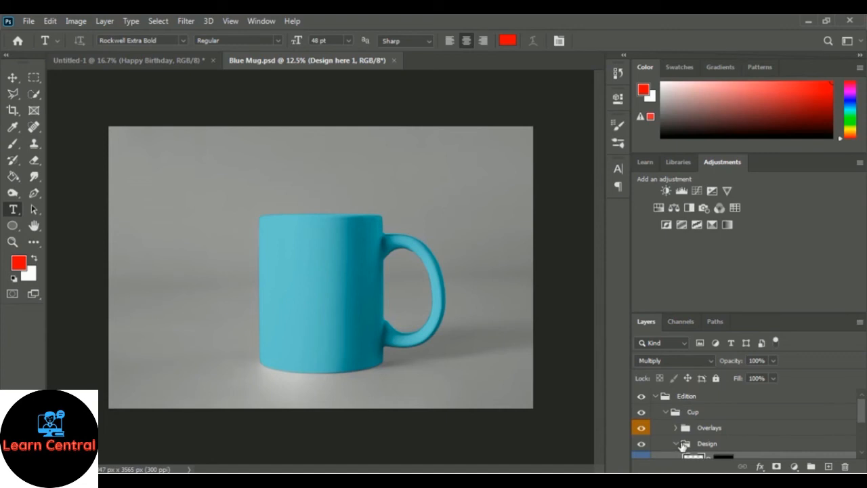
left_click(667, 412)
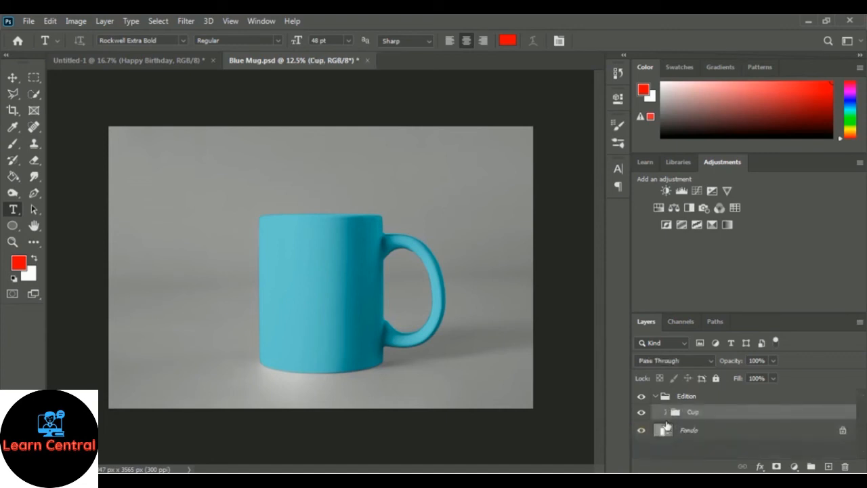
left_click(656, 398)
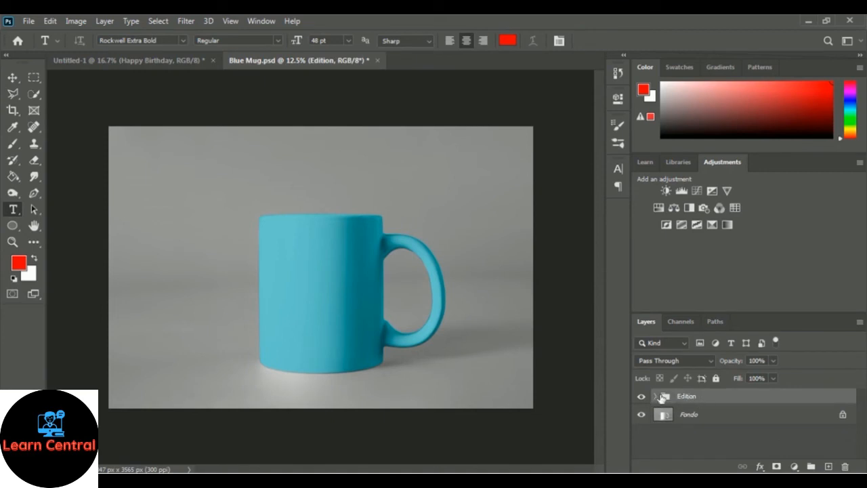
left_click(656, 398)
left_click(665, 413)
scroll(709, 423, "down", 1)
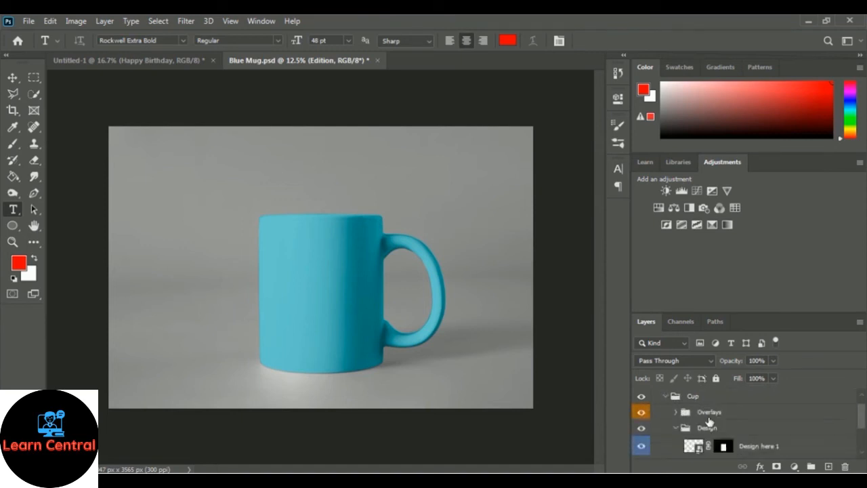
scroll(695, 433, "down", 1)
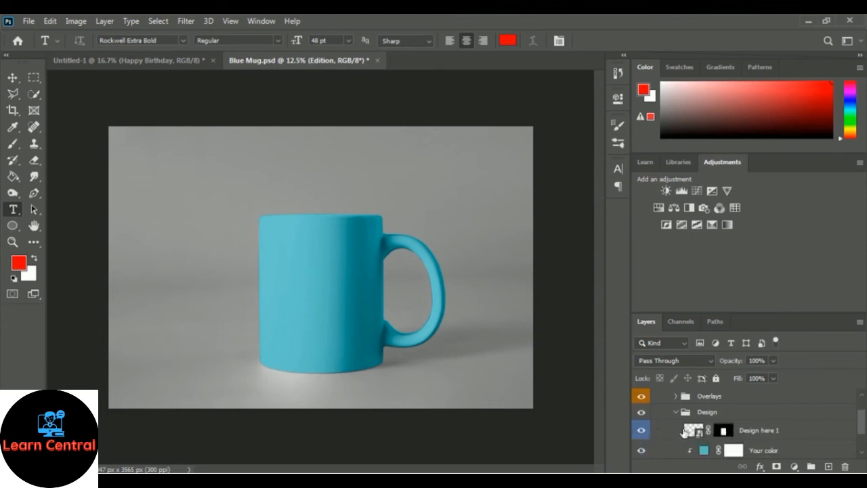
double_click(694, 432)
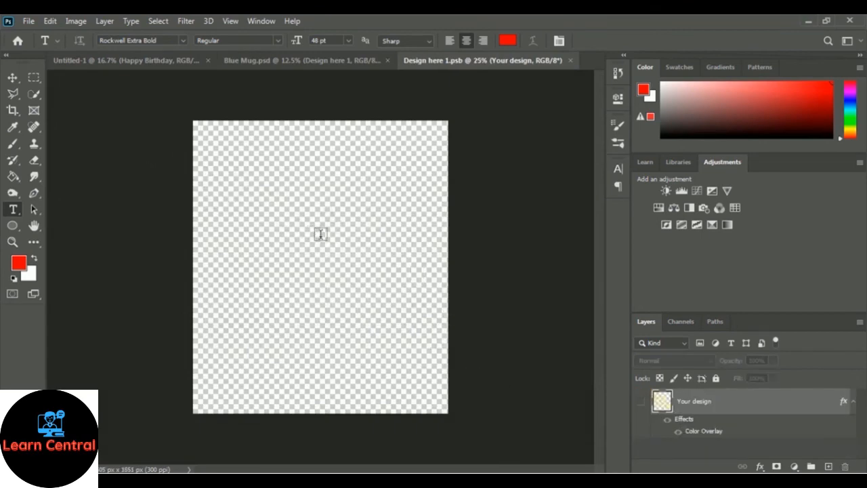
Return to the Untitled-1 birthday design and hide its white Background layer.
left_click(128, 59)
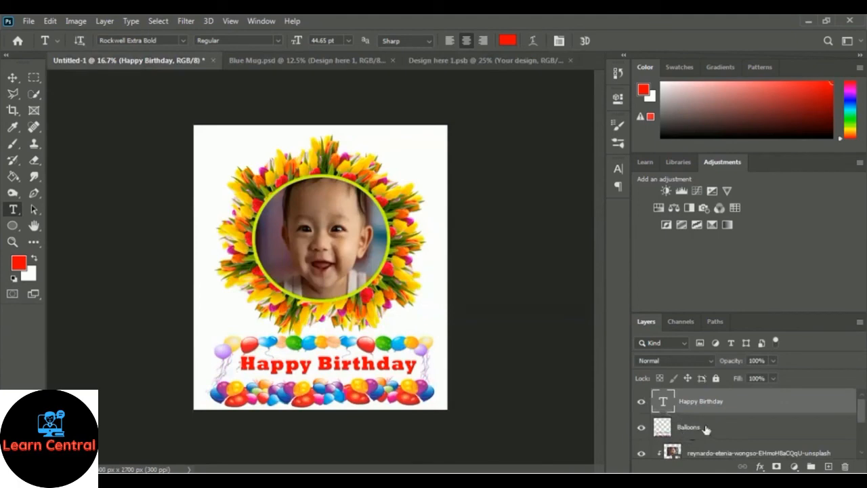
scroll(706, 429, "down", 5)
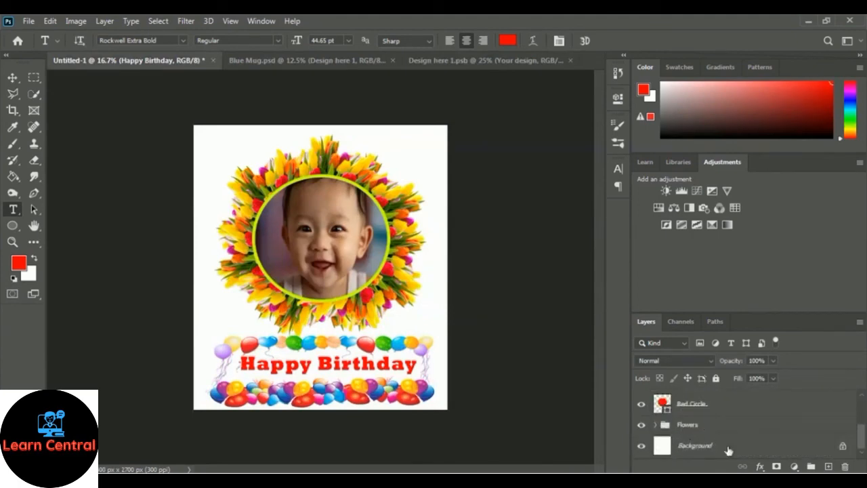
left_click(643, 449)
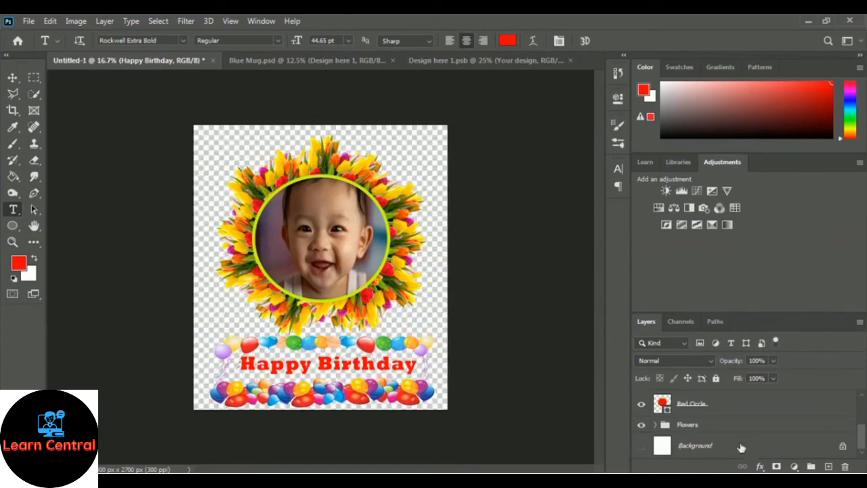
Copy all layers from Flowers up to Happy Birthday into Design here 1.psb, accepting the colour profile conversion.
left_click(698, 427)
scroll(774, 430, "up", 2)
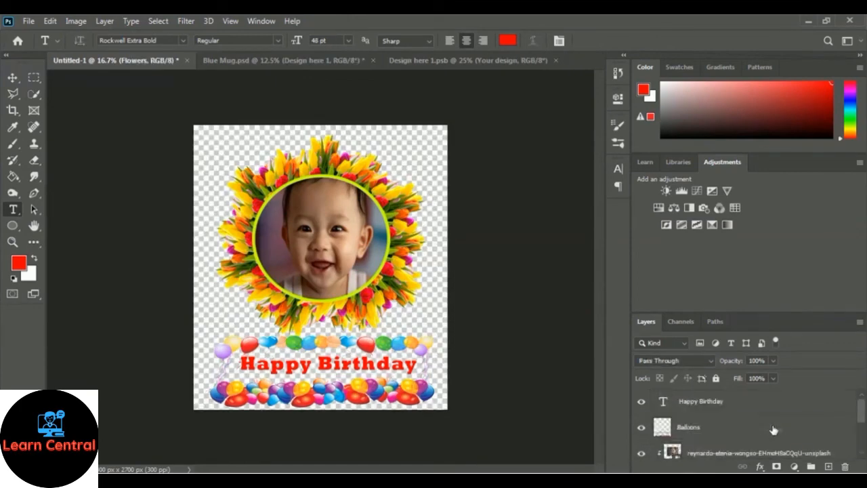
left_click(727, 404, "shift")
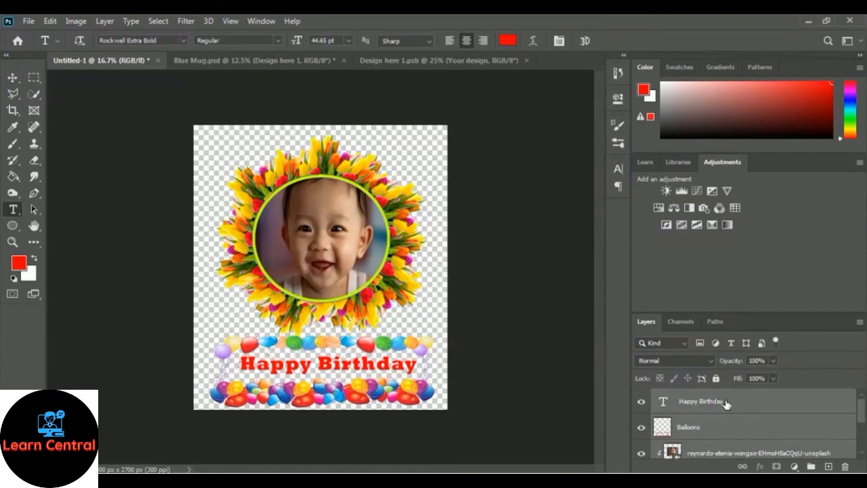
scroll(727, 404, "down", 2)
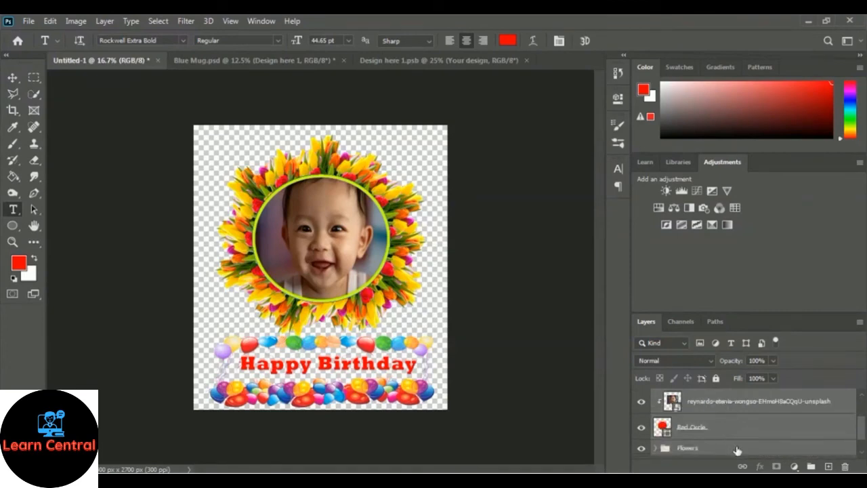
scroll(719, 449, "up", 2)
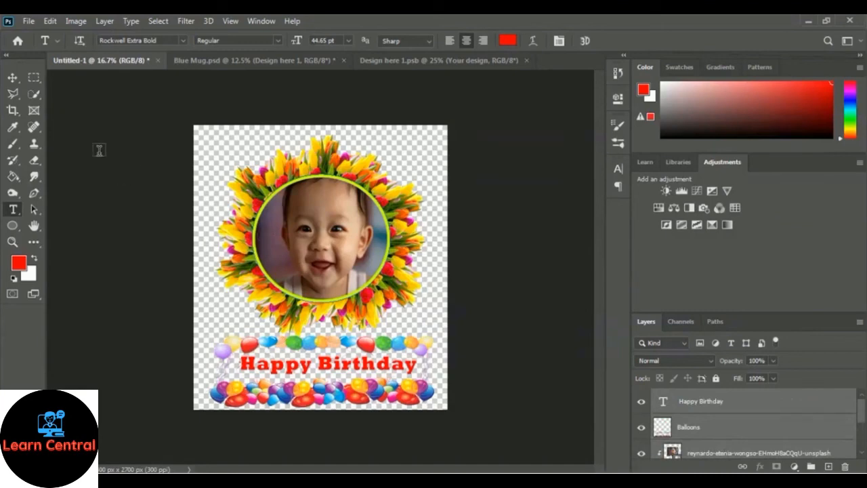
left_click(13, 78)
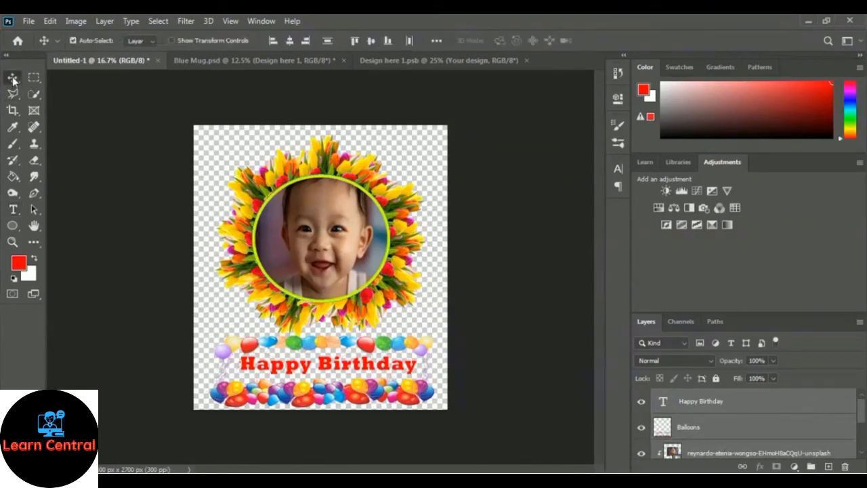
left_click_drag(316, 277, 343, 275)
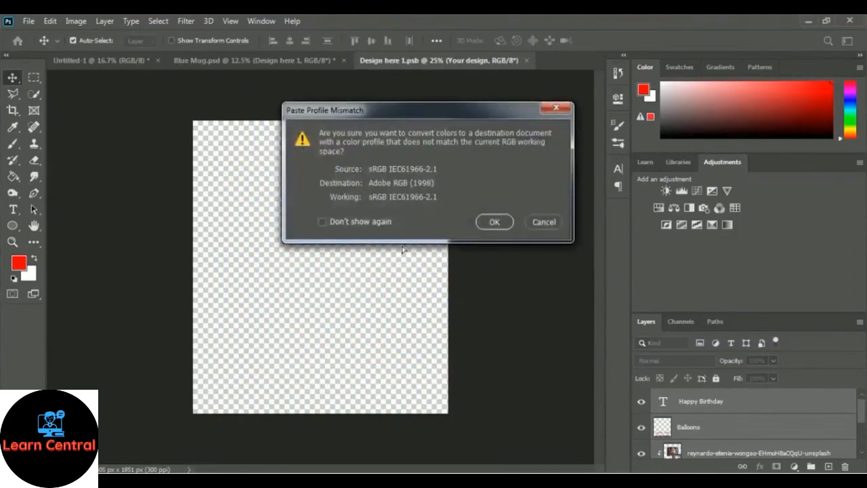
left_click(489, 223)
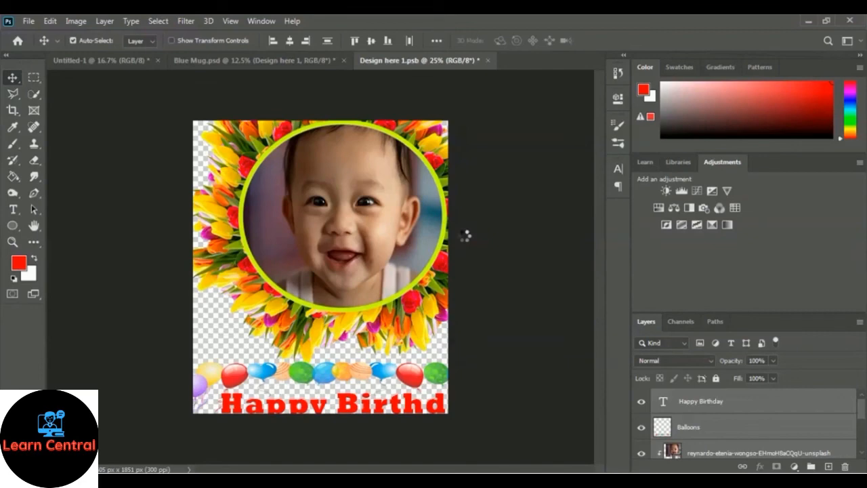
Scale the copied birthday layers to about 74% width and 71% height to fill the canvas, and save Design here 1.psb.
key("ctrl")
key("ctrl+t")
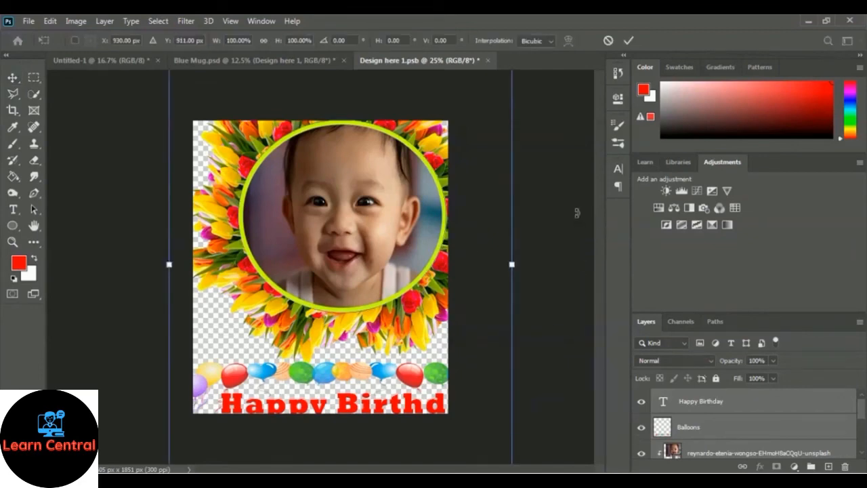
key("ctrl+minus")
left_click_drag(219, 128, 236, 169)
left_click_drag(427, 384, 405, 364)
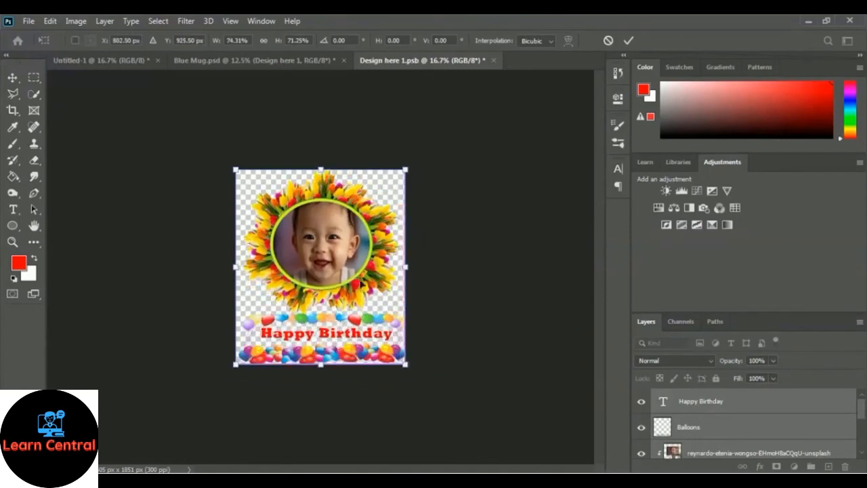
key("Return")
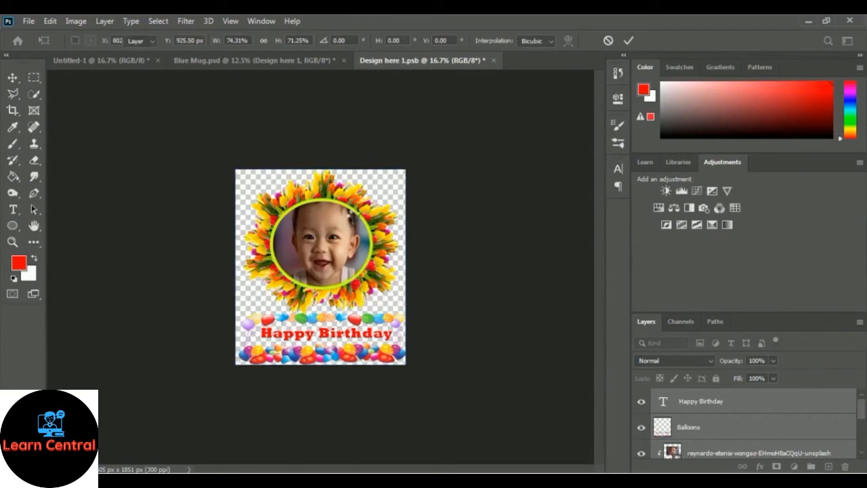
key("ctrl+plus")
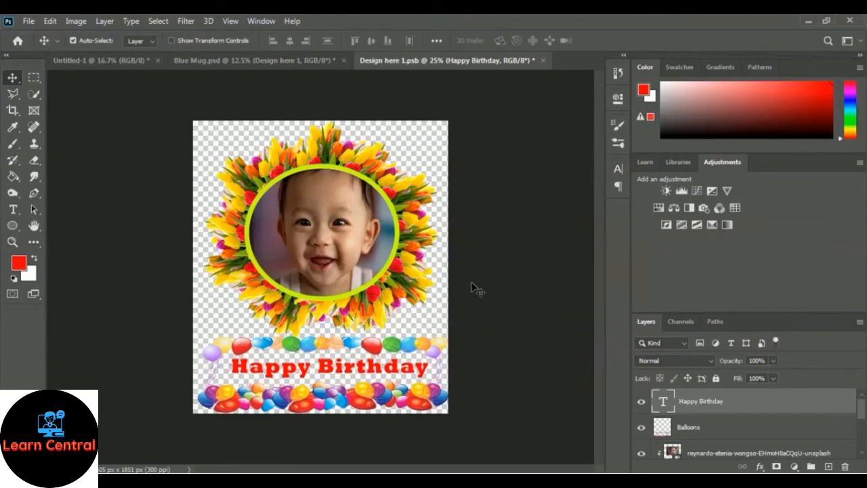
key("ctrl+s")
Return to Blue Mug.psd and hide the Your color layer below Design here 1 to remove the mug's blue tint.
left_click(259, 62)
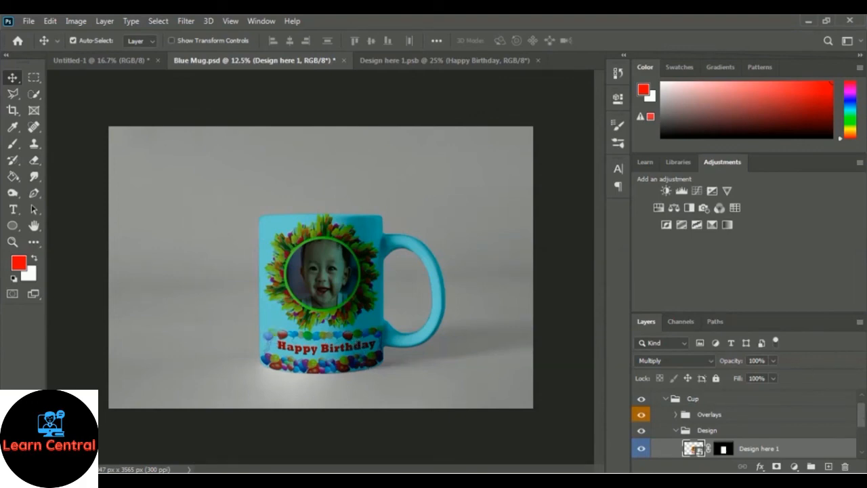
left_click_drag(864, 419, 866, 429)
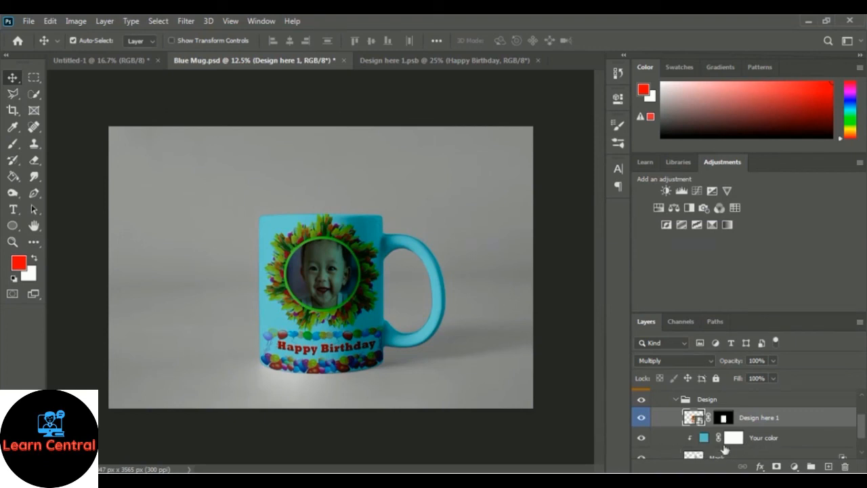
left_click(642, 439)
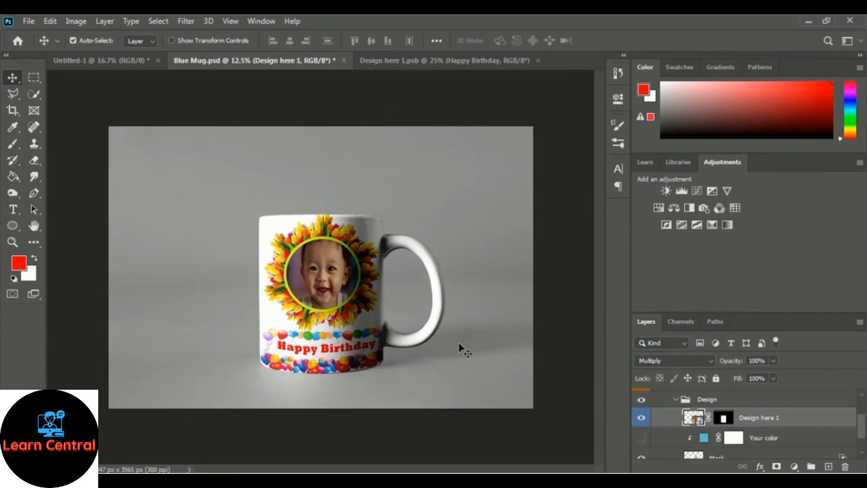
key("ctrl+equal")
key("ctrl+equal")
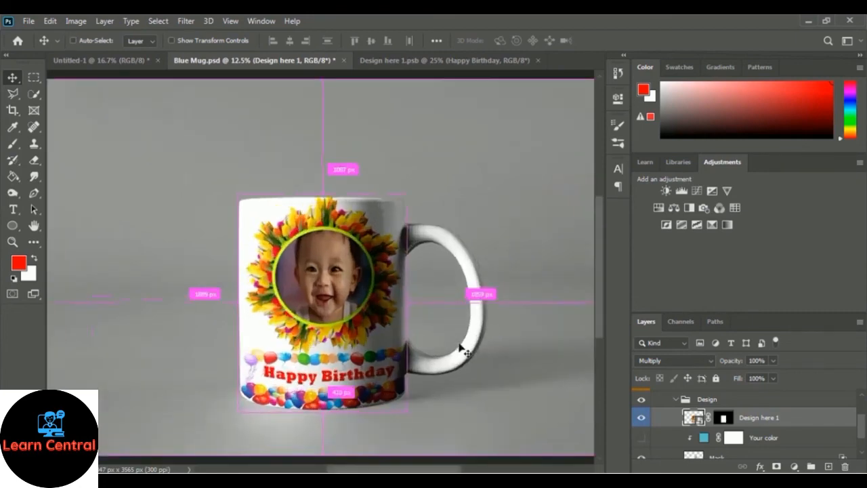
scroll(448, 318, "down", 1)
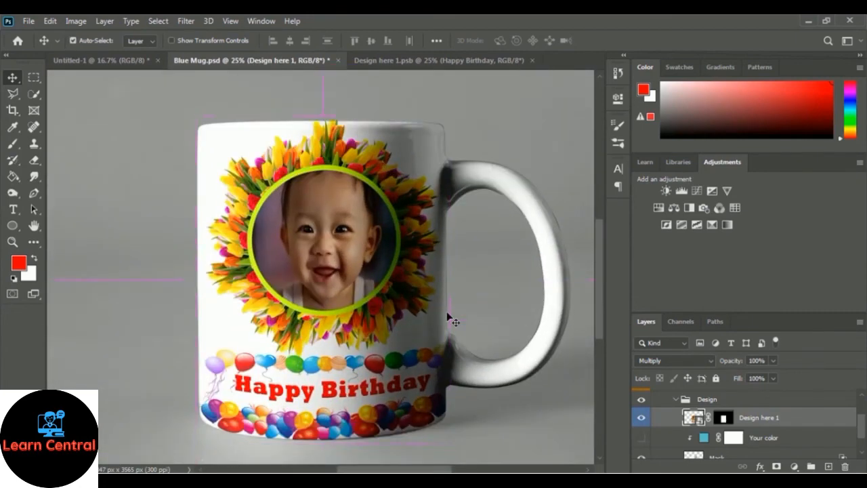